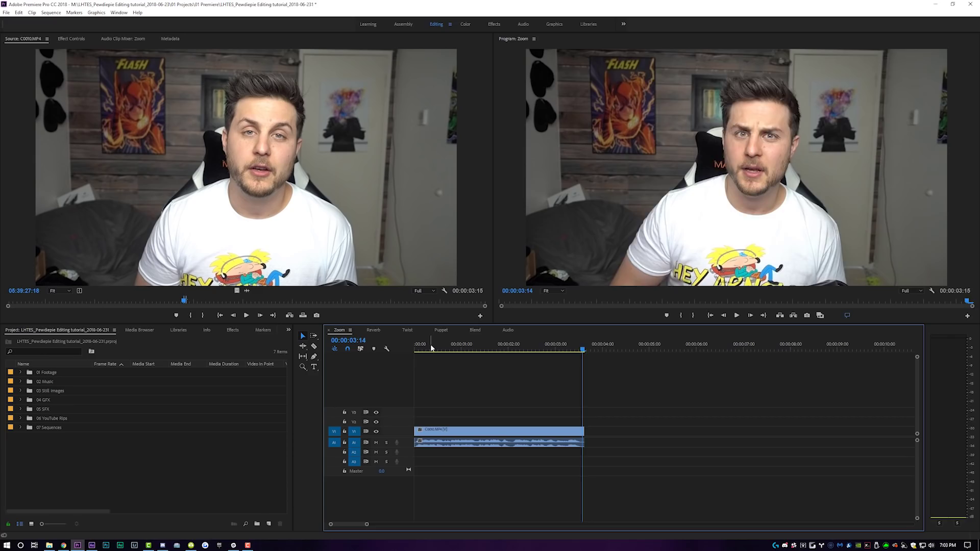
# Enable keyframing for Position, Scale and Rotation on the C0010.MP4 clip at 00:00:01:02
pyautogui.click(431, 348)
pyautogui.press('space')
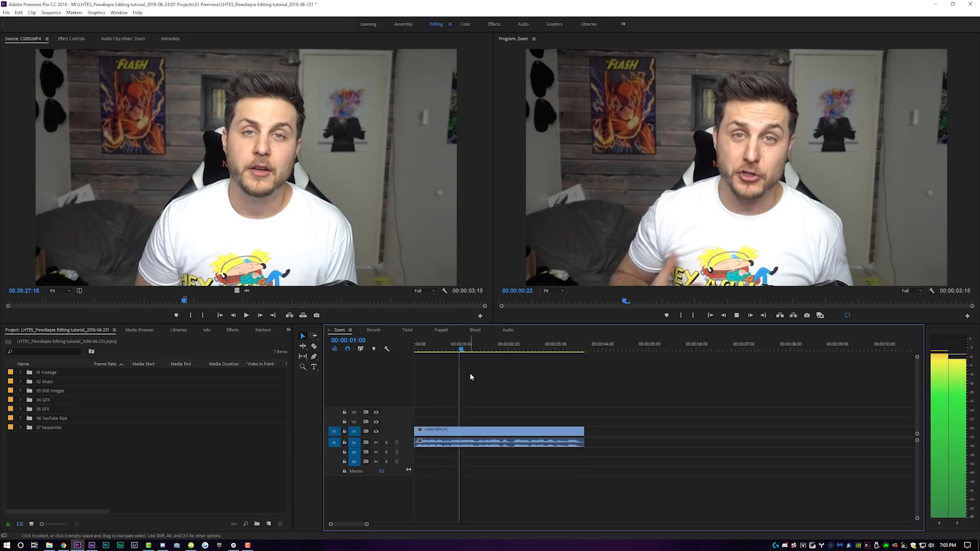
pyautogui.press('space')
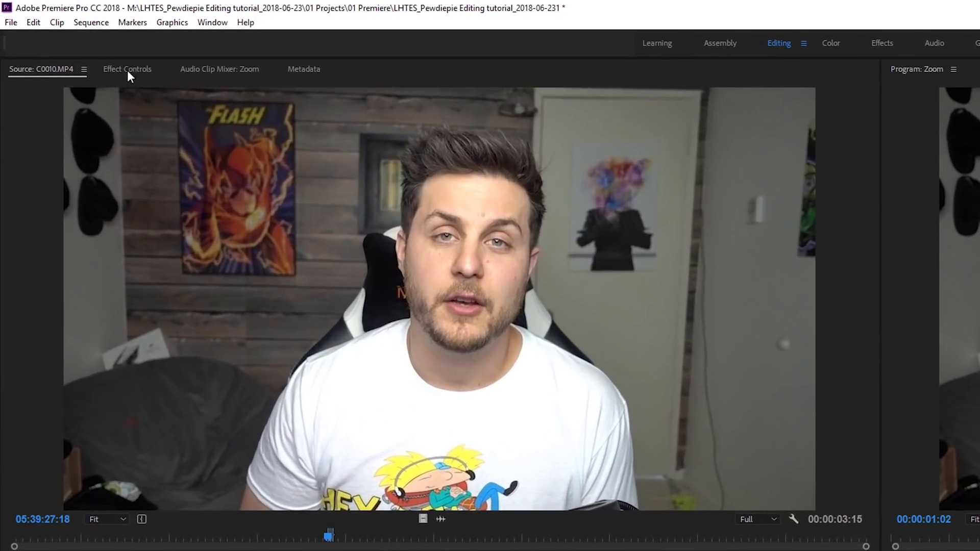
pyautogui.click(68, 37)
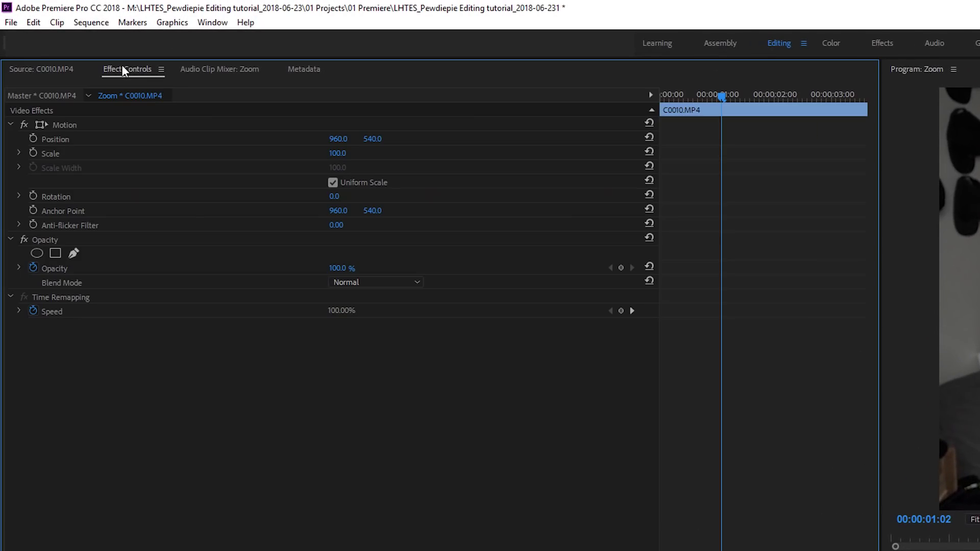
pyautogui.click(33, 139)
pyautogui.click(33, 153)
pyautogui.click(32, 196)
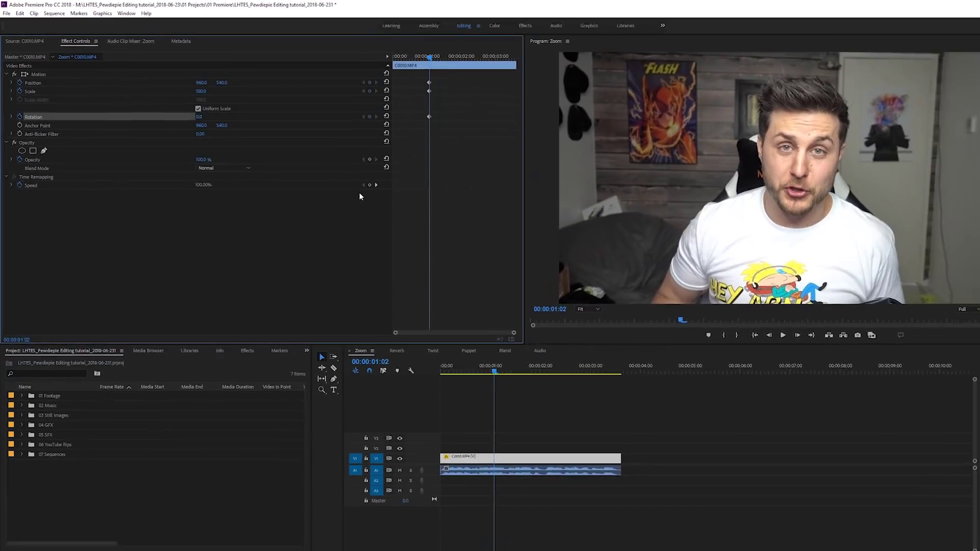
# Keyframe a close-up on the face at 00:00:01:07 with Scale 202, Position 849, 762, and a Rotation keyframe
pyautogui.press('Right')
pyautogui.press('Right')
pyautogui.press('Right')
pyautogui.press('Right')
pyautogui.press('Right')
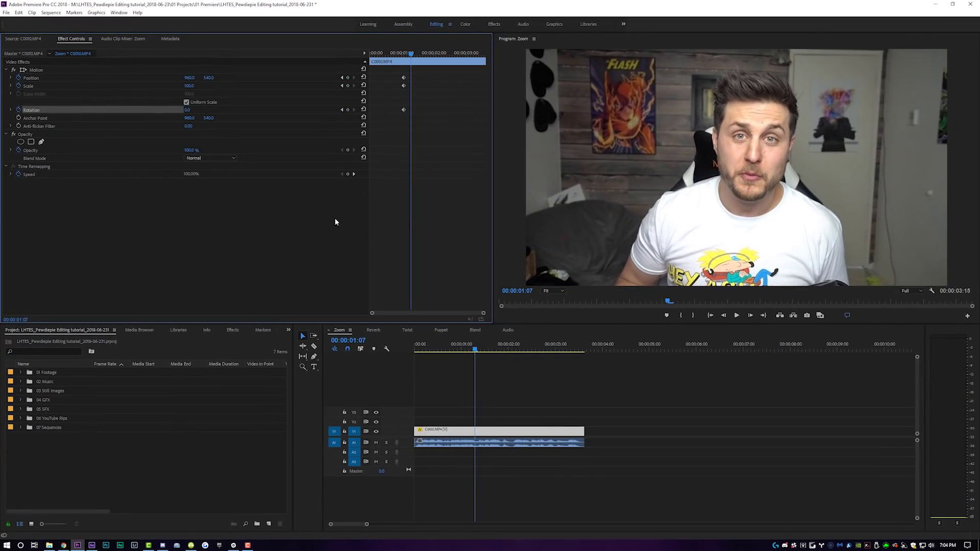
pyautogui.moveTo(192, 88); pyautogui.dragTo(220, 88)
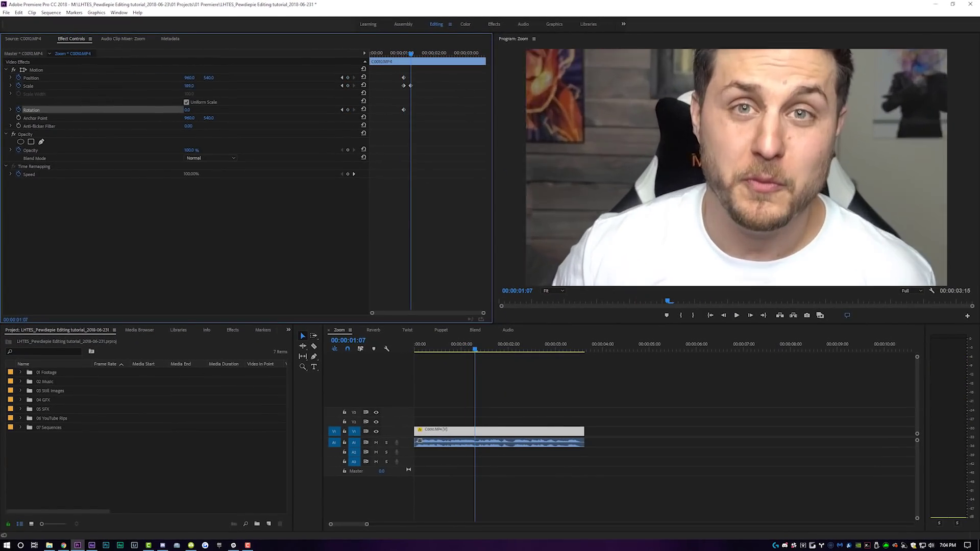
pyautogui.moveTo(209, 79)
pyautogui.mouseDown()
pyautogui.moveTo(261, 78)
pyautogui.moveTo(163, 79)
pyautogui.moveTo(210, 78)
pyautogui.mouseUp()
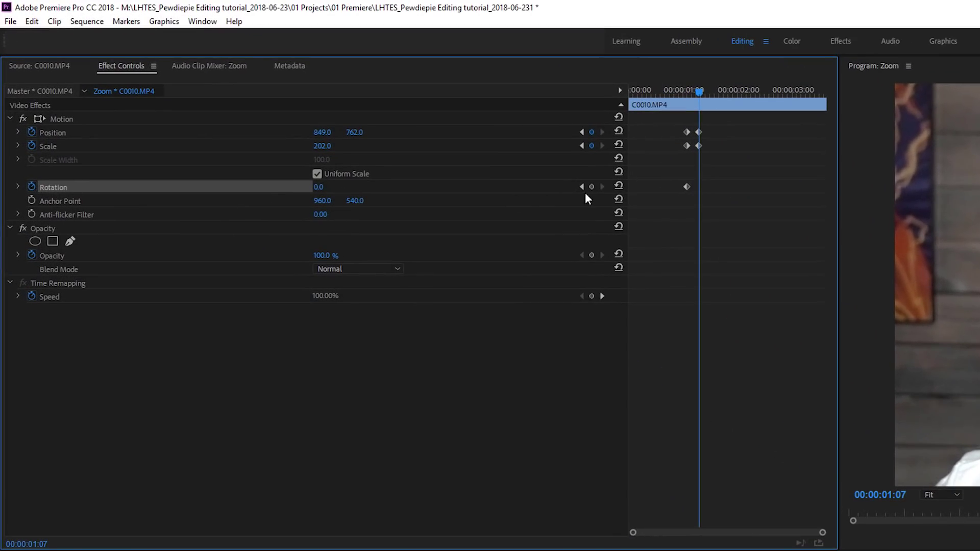
pyautogui.click(592, 187)
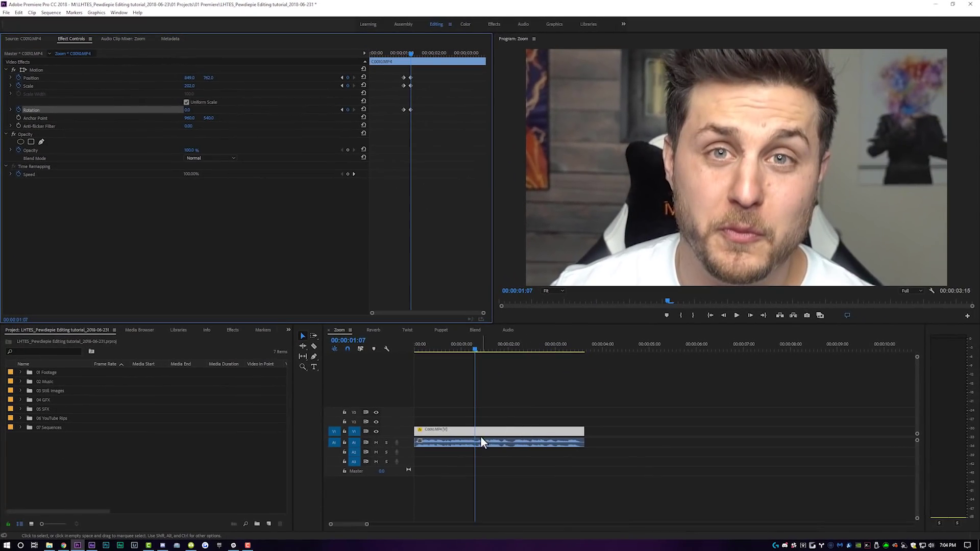
# Add Position, Scale and Rotation keyframes at 00:00:01:16 and set the horizontal position to 822
pyautogui.press('space')
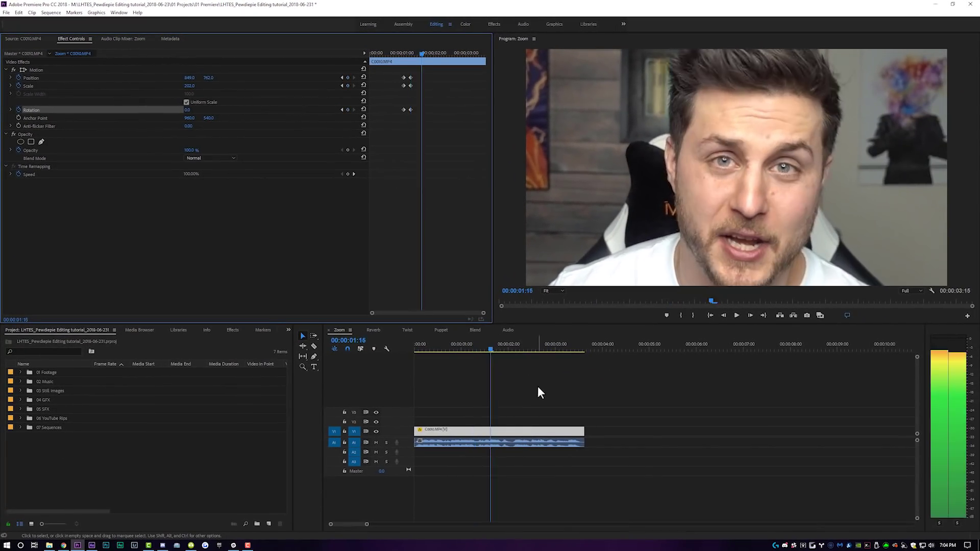
pyautogui.click(348, 78)
pyautogui.click(348, 85)
pyautogui.click(348, 109)
pyautogui.moveTo(190, 77); pyautogui.dragTo(183, 78)
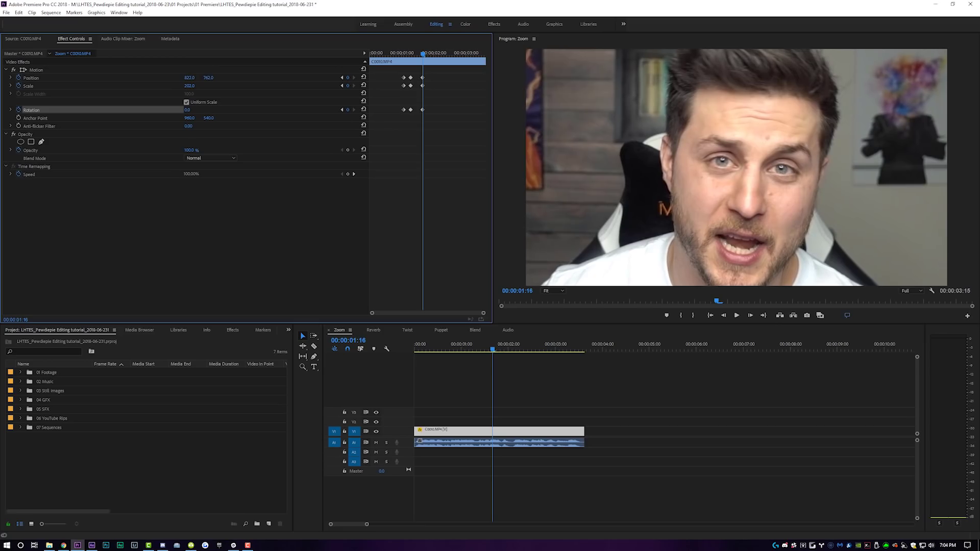
# Keyframe a rotation of about -25° at 00:00:01:20 and adjust Position to keep the tilted face centred
pyautogui.press('space')
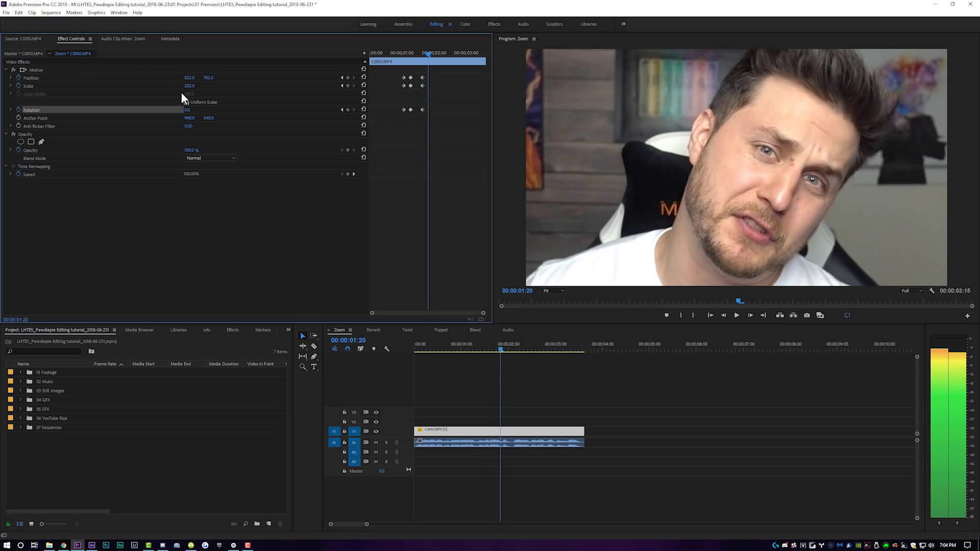
pyautogui.click(186, 109)
pyautogui.write('-20')
pyautogui.press('Return')
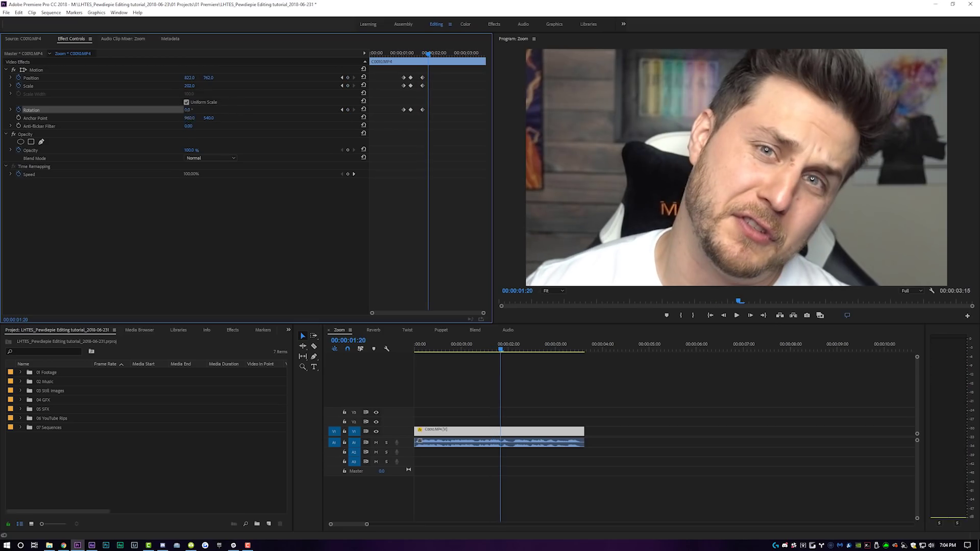
pyautogui.moveTo(189, 110); pyautogui.dragTo(187, 110)
pyautogui.moveTo(209, 78); pyautogui.dragTo(266, 78)
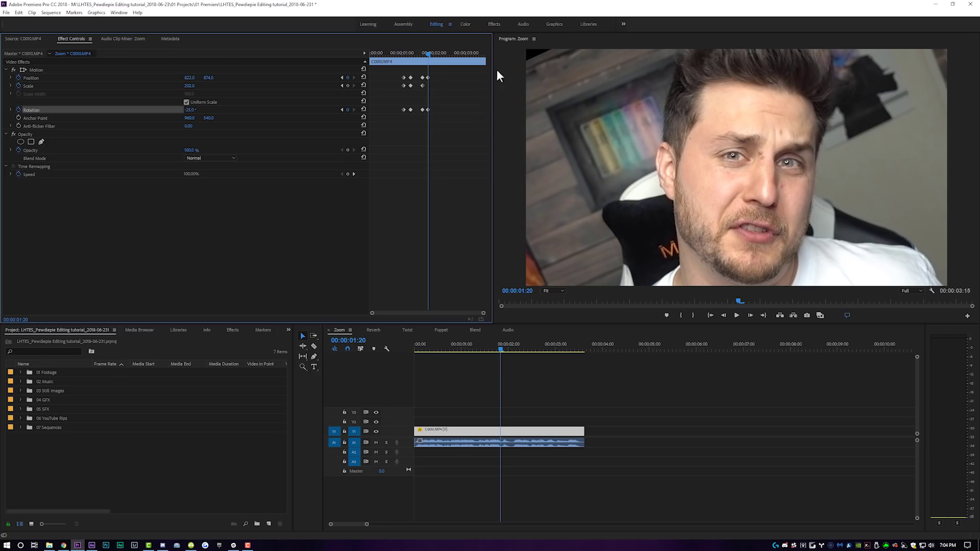
pyautogui.moveTo(190, 114); pyautogui.dragTo(188, 114)
pyautogui.moveTo(213, 77); pyautogui.dragTo(181, 78)
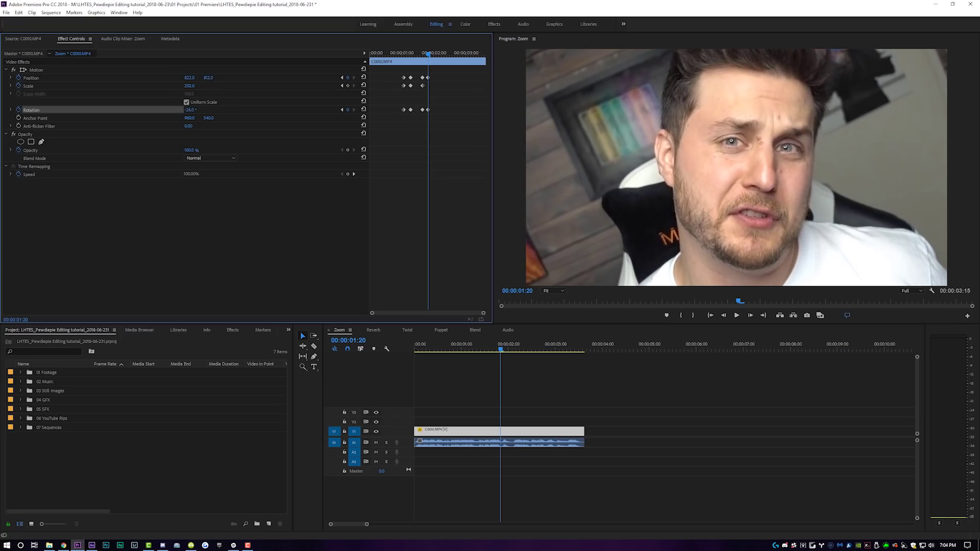
# Keyframe the clip at 00:00:02:02, recentring the face with Position, enlarging Scale slightly and holding Rotation
pyautogui.press('space')
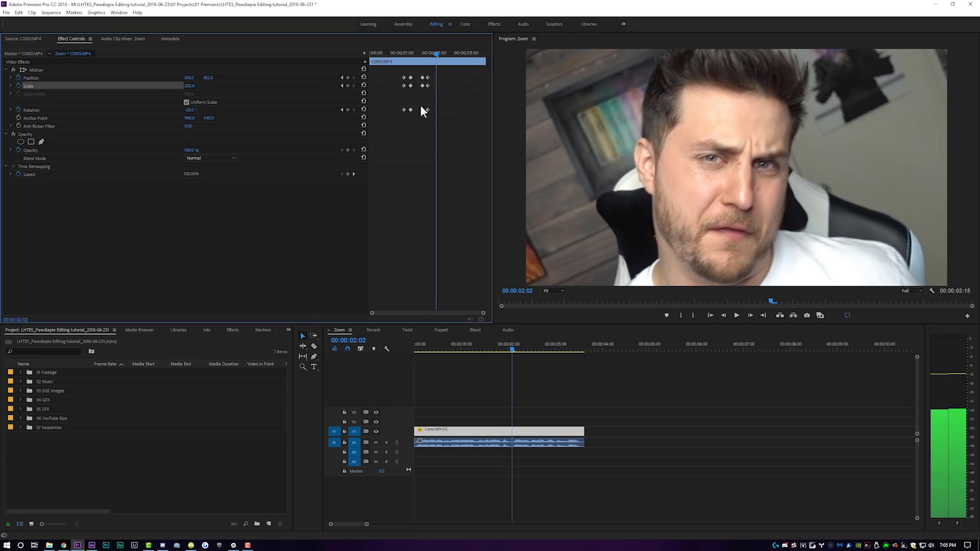
pyautogui.moveTo(190, 78); pyautogui.dragTo(242, 78)
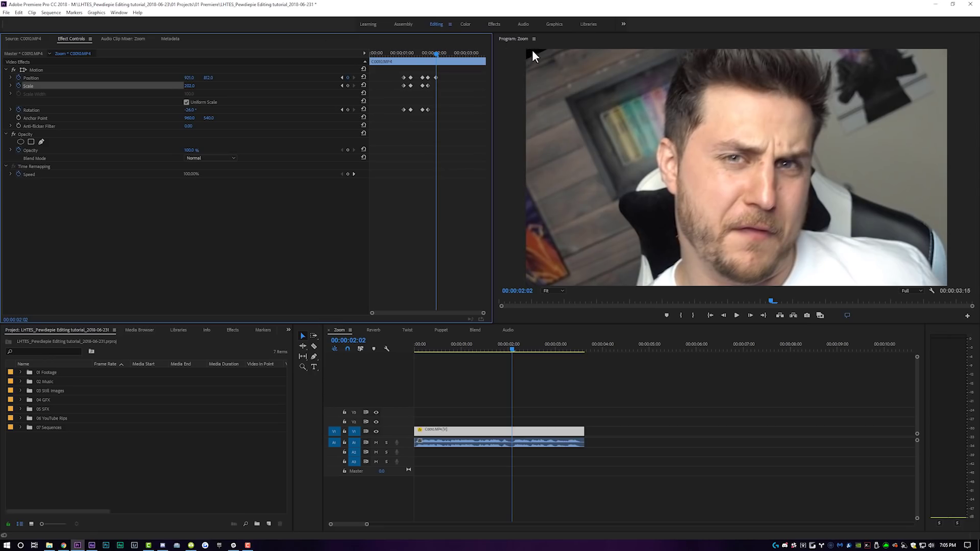
pyautogui.moveTo(194, 87); pyautogui.dragTo(205, 77)
pyautogui.click(348, 110)
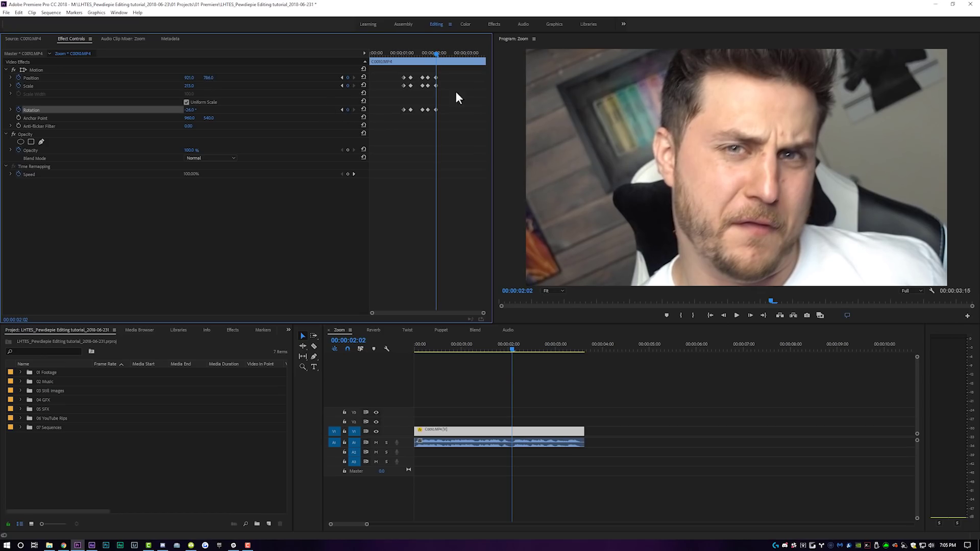
# Keyframe a rotation of about 24° at 00:00:02:14 and reposition the clip to centre the face
pyautogui.press('space')
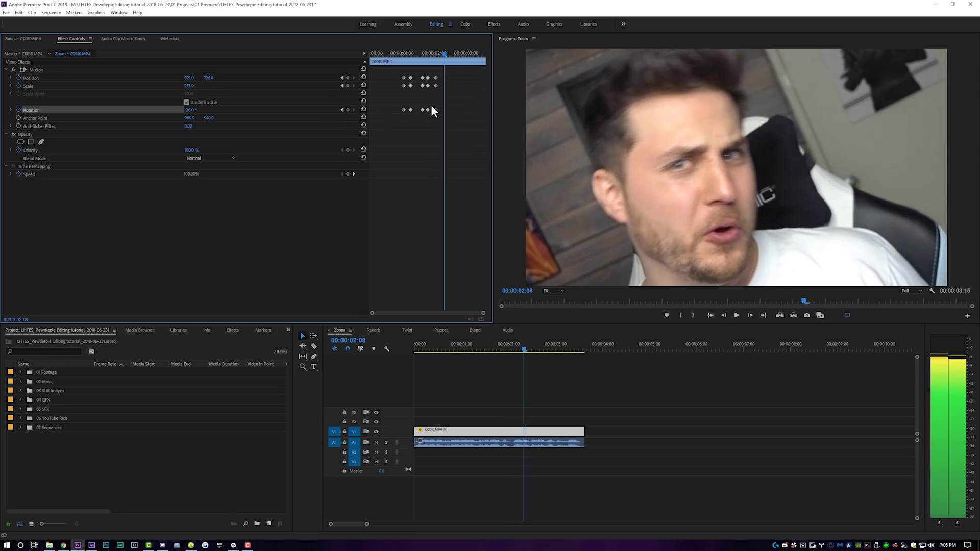
pyautogui.moveTo(190, 115); pyautogui.dragTo(183, 115)
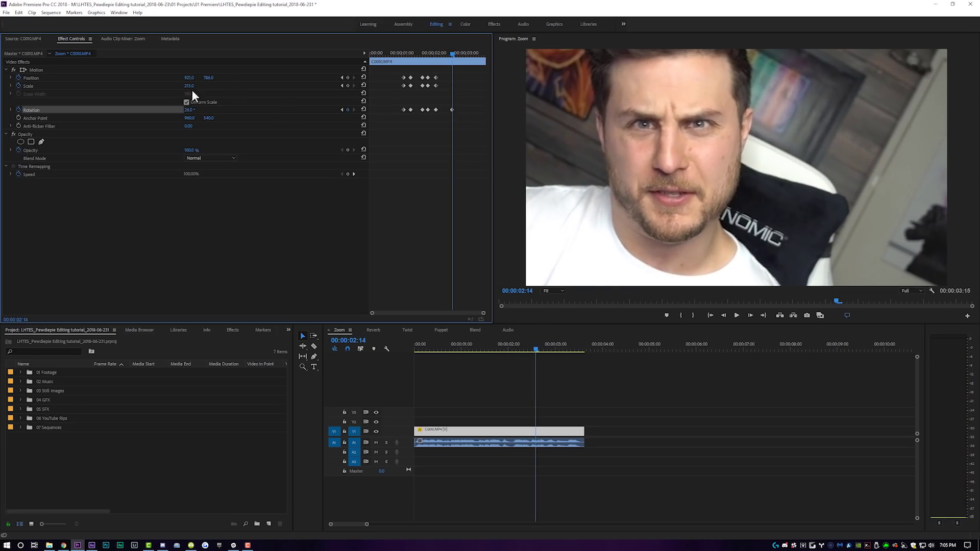
pyautogui.moveTo(189, 78); pyautogui.dragTo(659, 38)
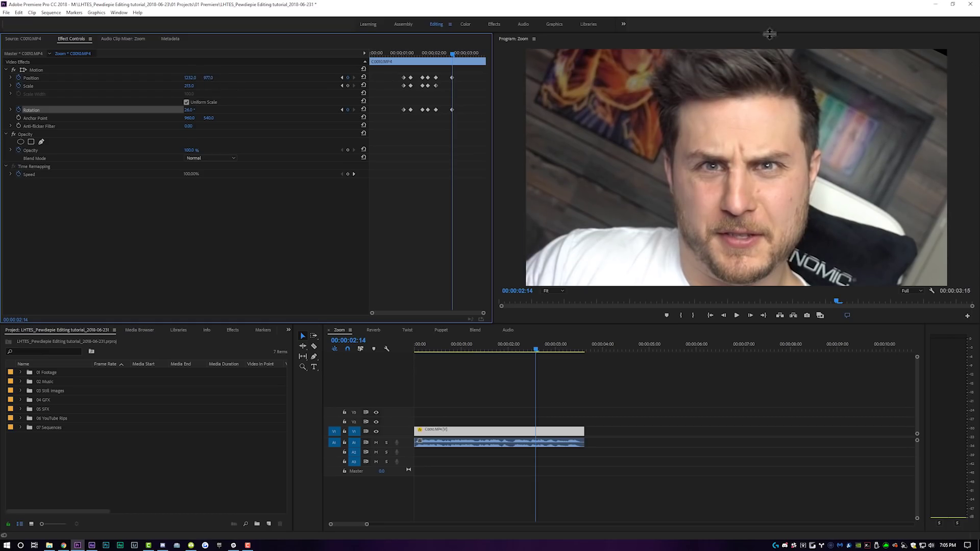
# Keyframe the clip at 00:00:02:19 with Rotation about 33°, an adjusted Position and a Scale keyframe
pyautogui.hotkey('shift', 'Right')
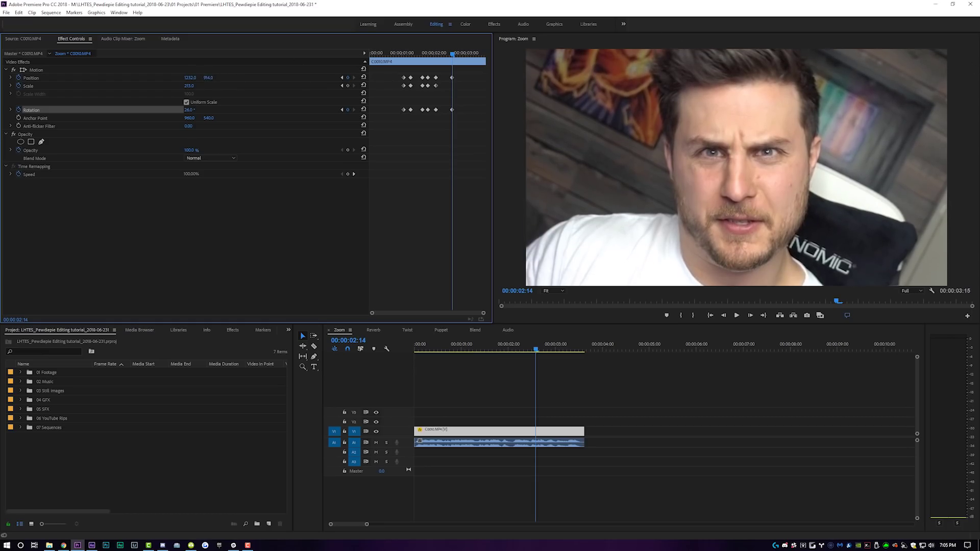
pyautogui.moveTo(211, 81); pyautogui.dragTo(213, 81)
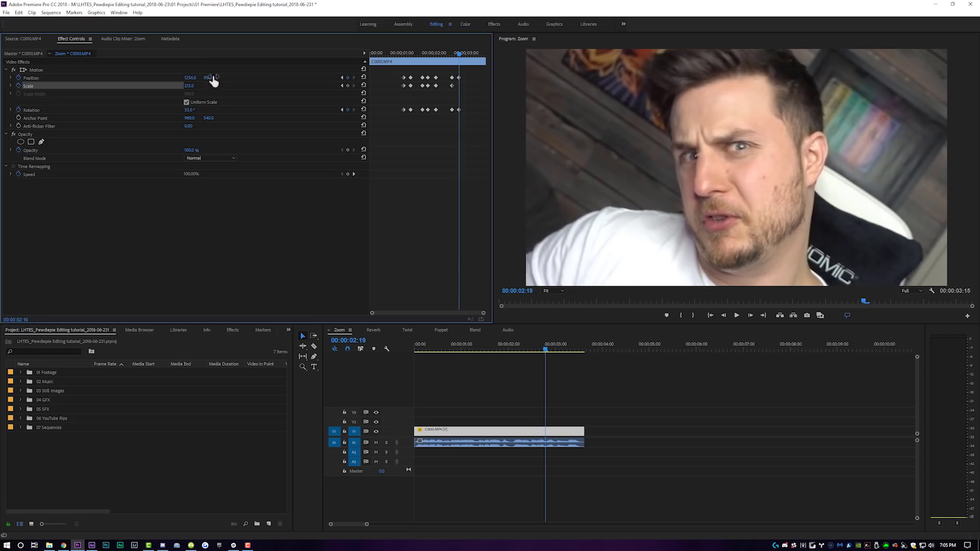
pyautogui.click(347, 86)
# Advance to about 00:00:02:23 and keyframe an adjusted Position there to follow the moving face
pyautogui.press('Right')
pyautogui.press('Right')
pyautogui.press('Right')
pyautogui.press('Right')
pyautogui.press('Right')
pyautogui.press('Right')
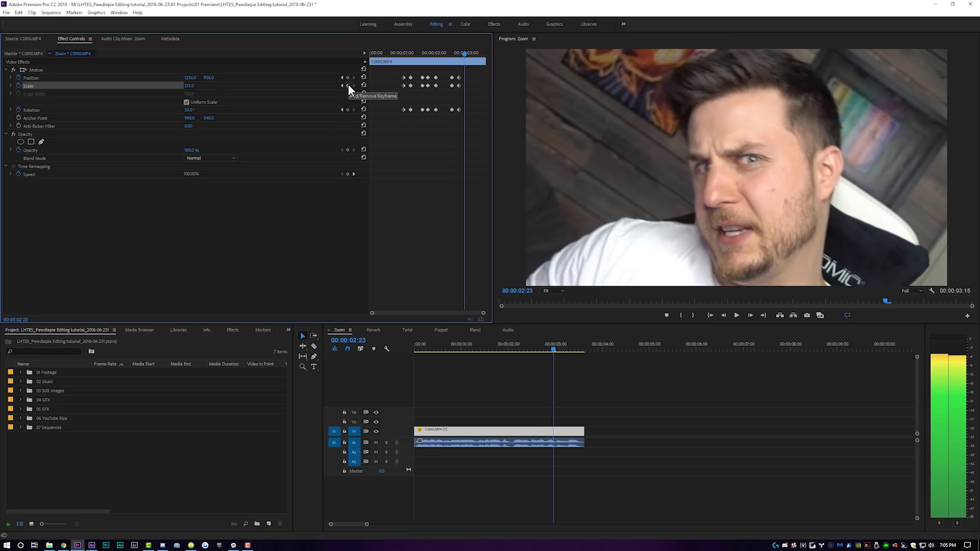
pyautogui.moveTo(203, 82); pyautogui.dragTo(206, 80)
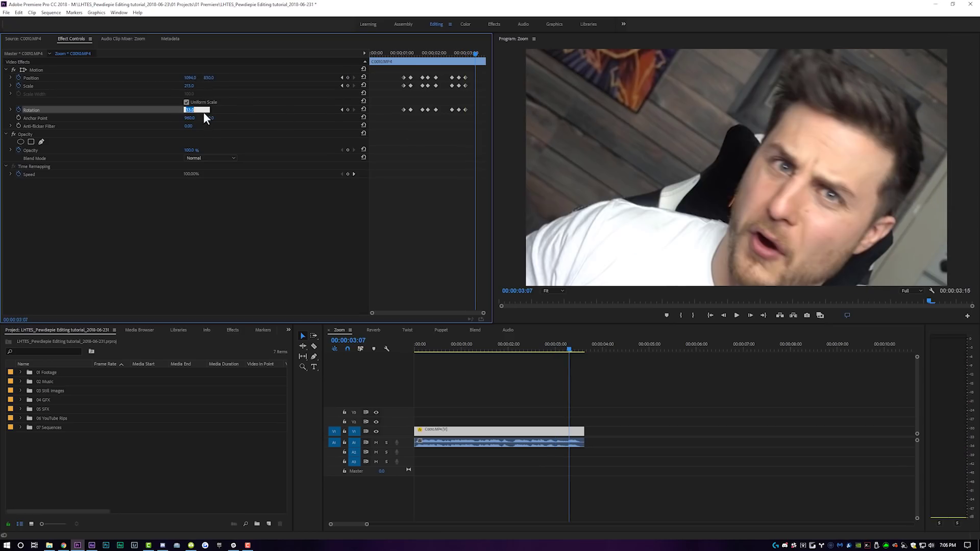
# Set Rotation to 0° at 00:00:03:07 and keyframe a Position that recentres the face
pyautogui.write('0')
pyautogui.press('Return')
pyautogui.moveTo(204, 78); pyautogui.dragTo(194, 77)
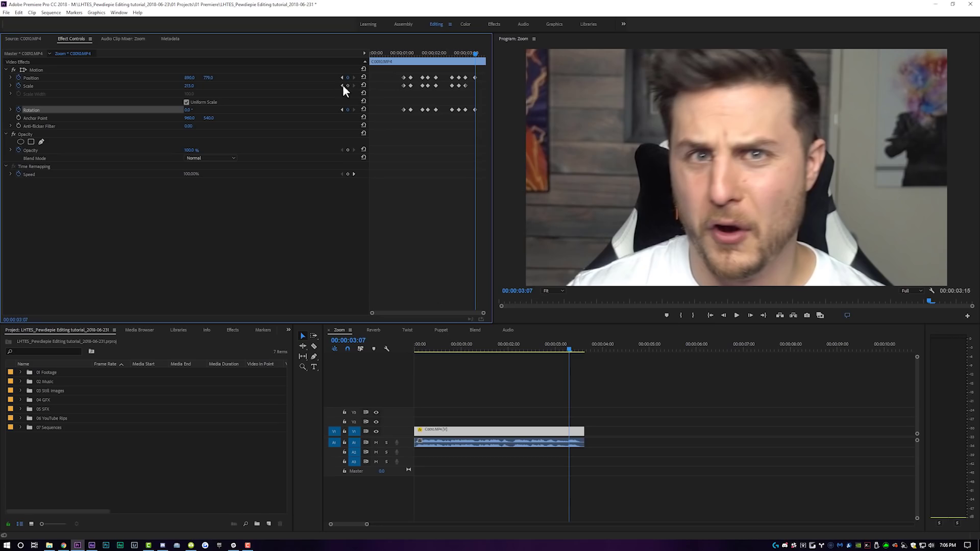
# Play the Zoom sequence from the start to review the keyframed face-following motion
pyautogui.click(527, 378)
pyautogui.press('Home')
pyautogui.press('space')
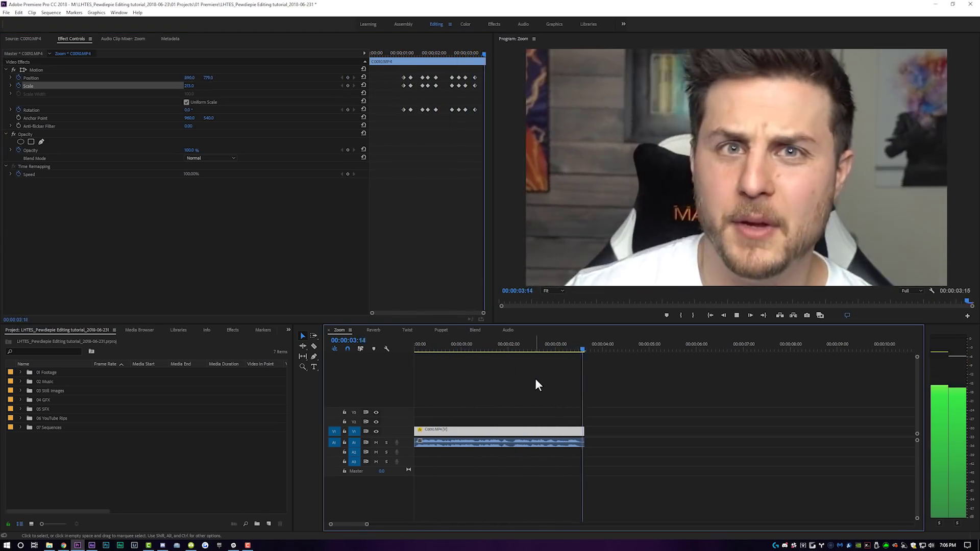
pyautogui.moveTo(531, 349); pyautogui.dragTo(418, 359)
pyautogui.press('space')
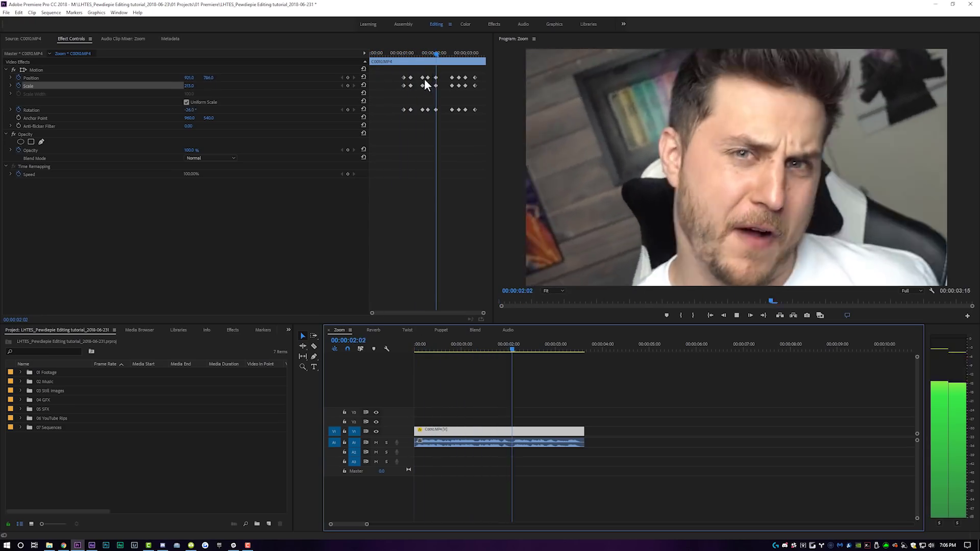
pyautogui.press('space')
# Delete all Position, Scale and Rotation keyframes after the first two sets and replay the clip
pyautogui.moveTo(419, 73); pyautogui.dragTo(471, 116)
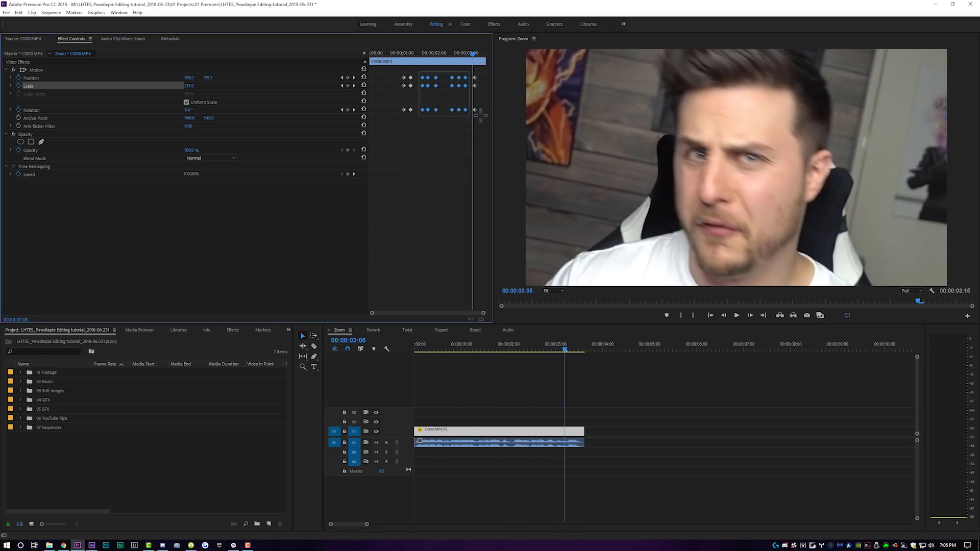
pyautogui.press('Delete')
pyautogui.click(390, 51)
pyautogui.press('space')
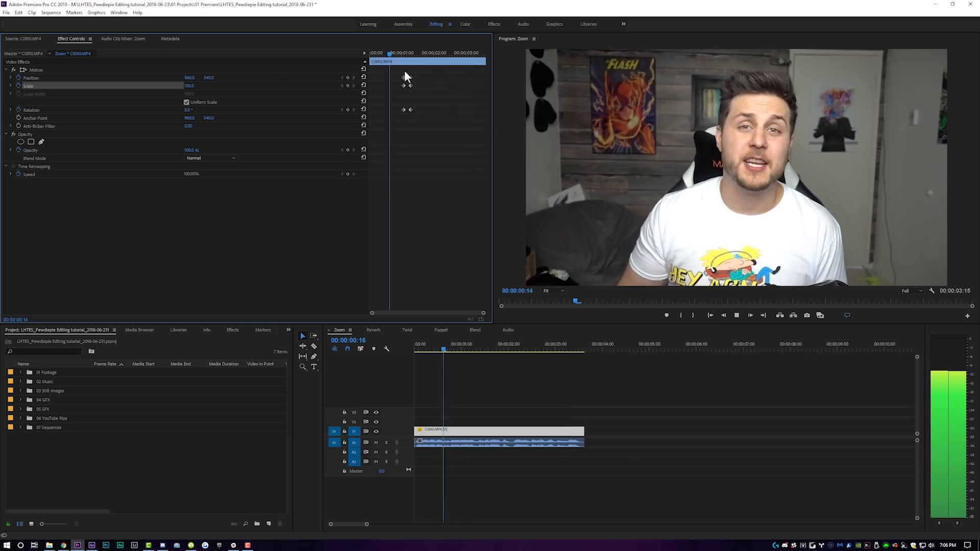
# Move the second set of Position, Scale and Rotation keyframes closer to the first set and preview the faster zoom
pyautogui.press('space')
pyautogui.press('=')
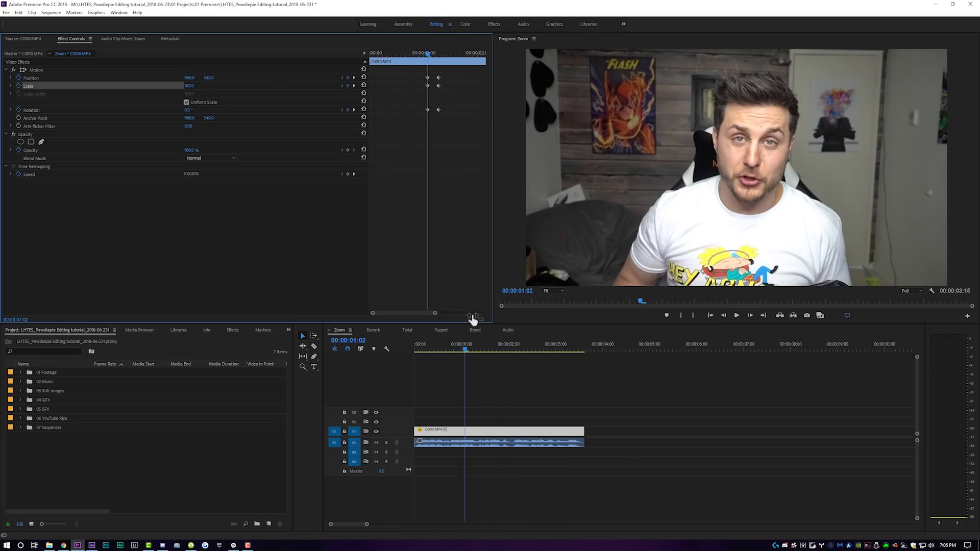
pyautogui.moveTo(428, 51); pyautogui.dragTo(439, 113)
pyautogui.moveTo(440, 78); pyautogui.dragTo(436, 78)
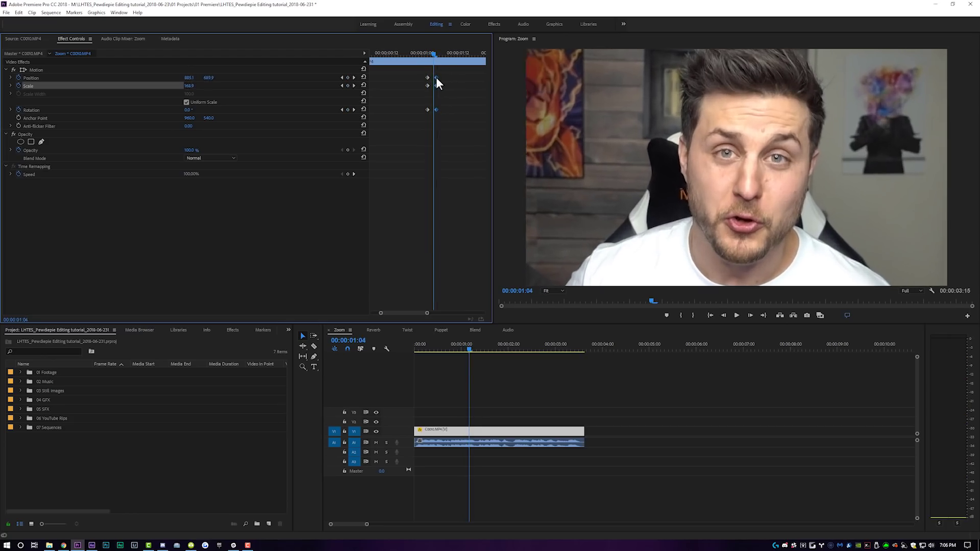
pyautogui.click(413, 51)
pyautogui.press('space')
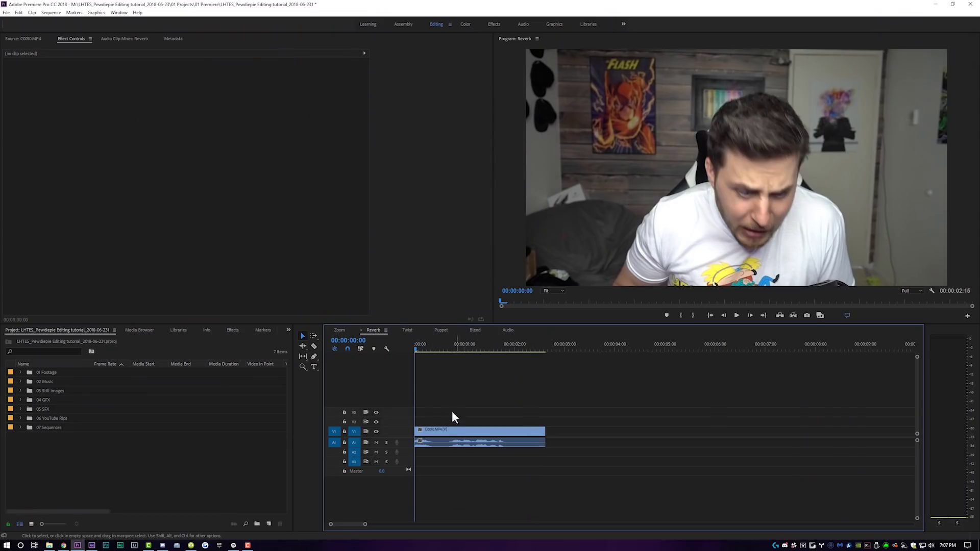
# Duplicate the Reverb sequence's audio clip onto a new track A4 and open the Audio Track Mixer
pyautogui.click(441, 443)
pyautogui.moveTo(447, 444); pyautogui.dragTo(433, 468)
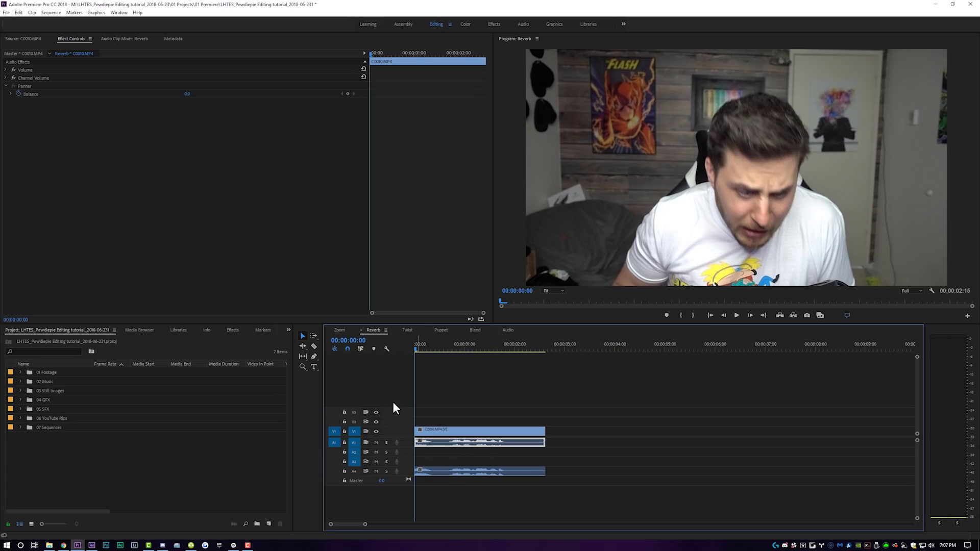
pyautogui.click(119, 12)
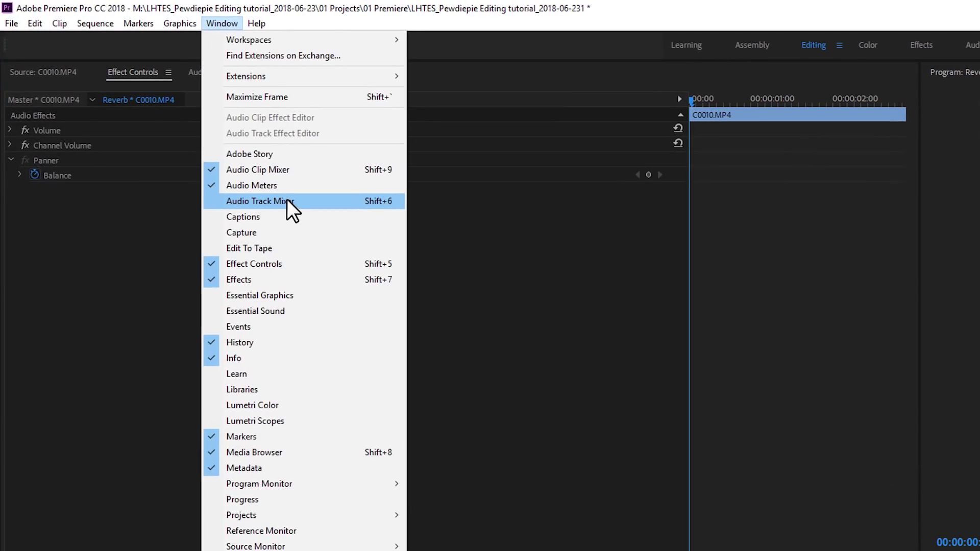
pyautogui.click(287, 200)
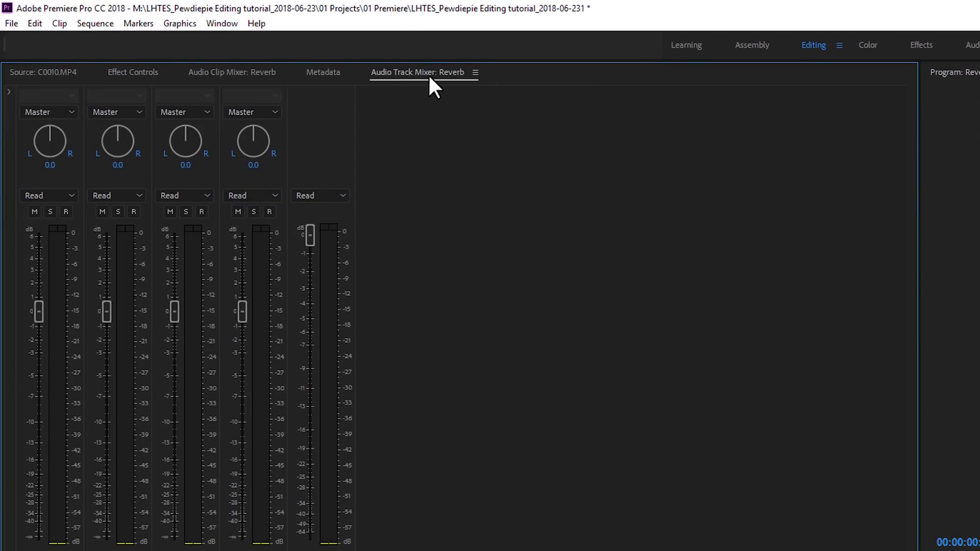
# Add a Studio Reverb effect to track Audio 4 in the Audio Track Mixer and open its effect editor
pyautogui.click(9, 91)
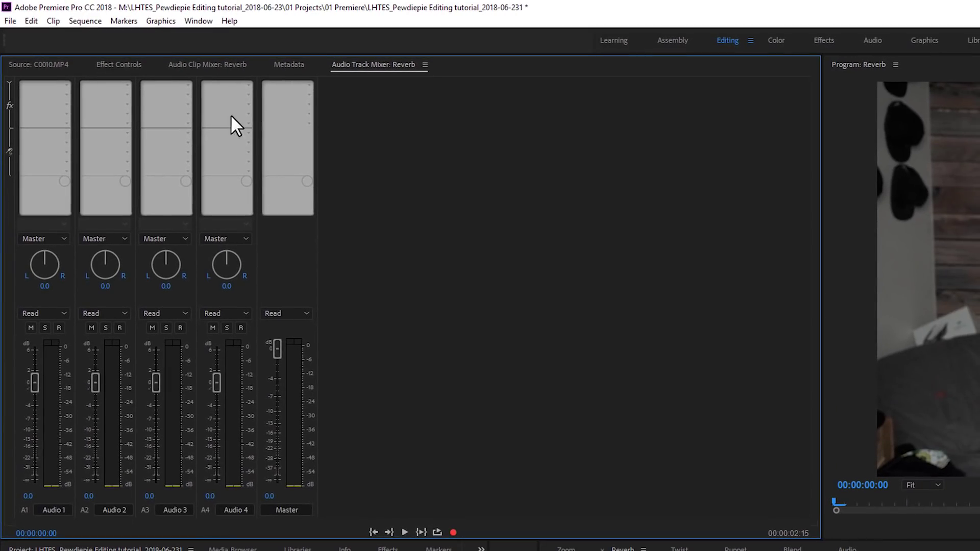
pyautogui.click(248, 85)
pyautogui.moveTo(263, 186)
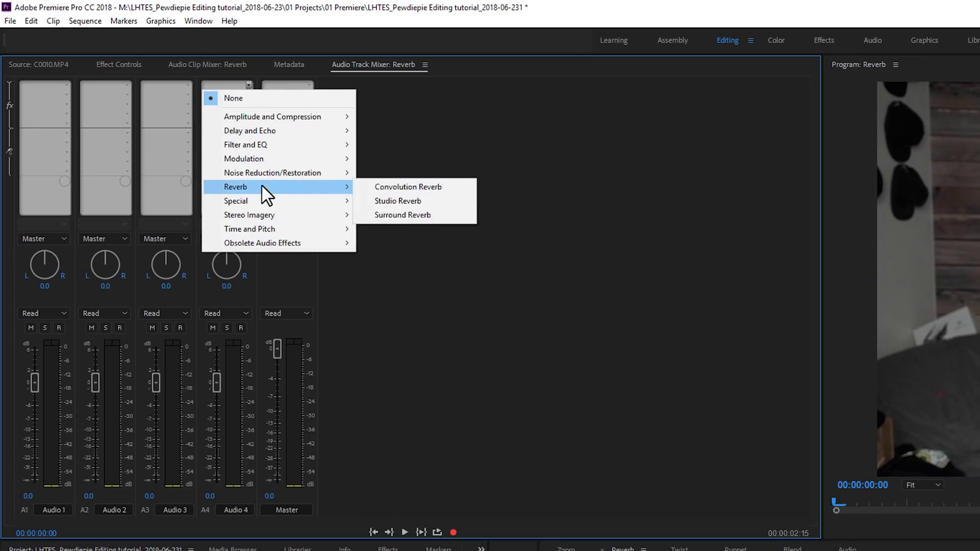
pyautogui.click(413, 201)
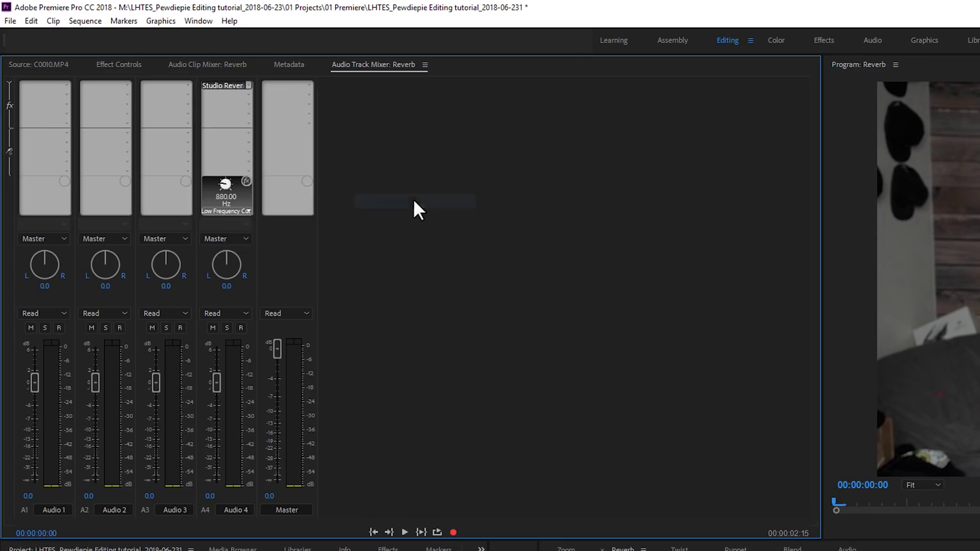
pyautogui.doubleClick(226, 84)
pyautogui.moveTo(776, 318); pyautogui.dragTo(605, 186)
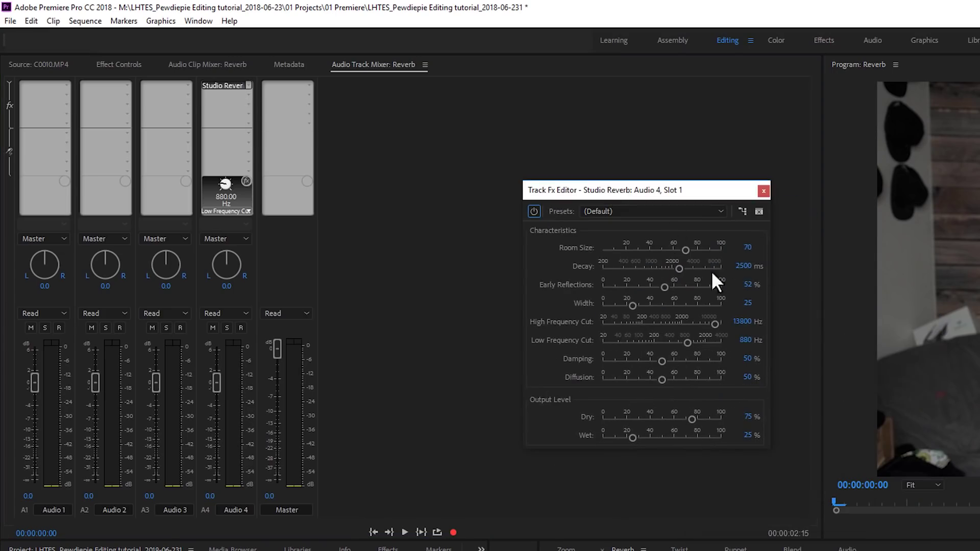
# Set the Studio Reverb's Room Size to 88, Decay to 8000 ms, Early Reflections to 55% and Width to 55
pyautogui.click(748, 247)
pyautogui.write('88')
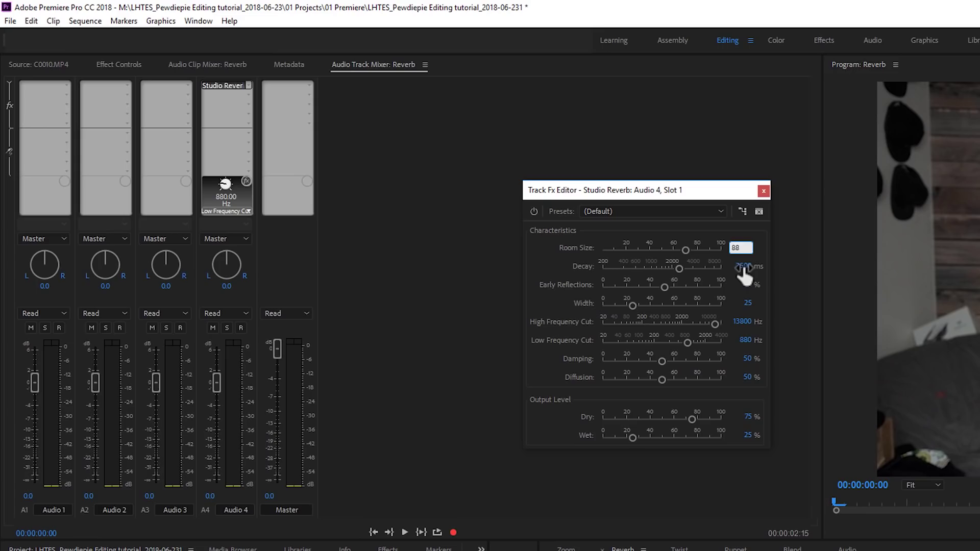
pyautogui.click(744, 266)
pyautogui.write('8000')
pyautogui.click(748, 303)
pyautogui.write('5')
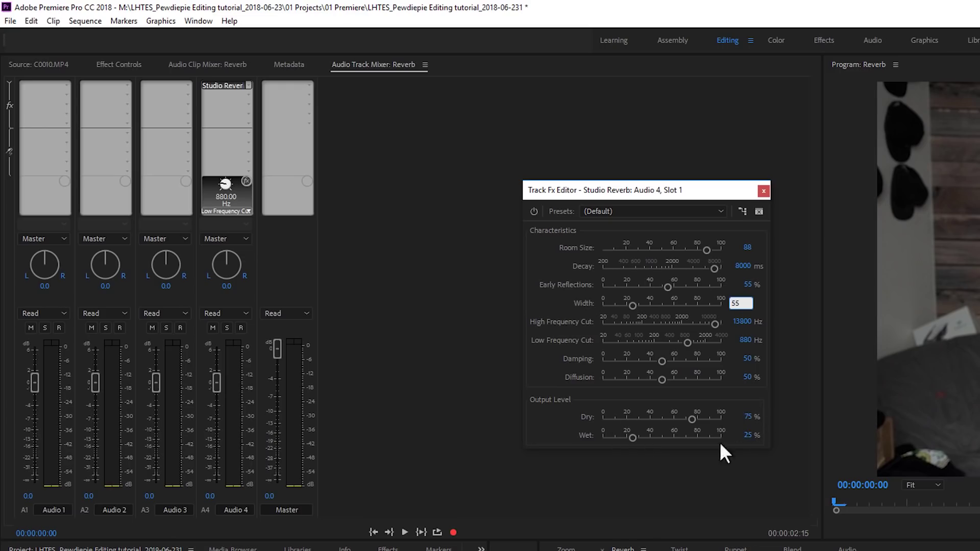
pyautogui.press('Return')
# Set the Studio Reverb's output levels to 0% Dry and 100% Wet
pyautogui.write('0')
pyautogui.press('Return')
pyautogui.click(745, 435)
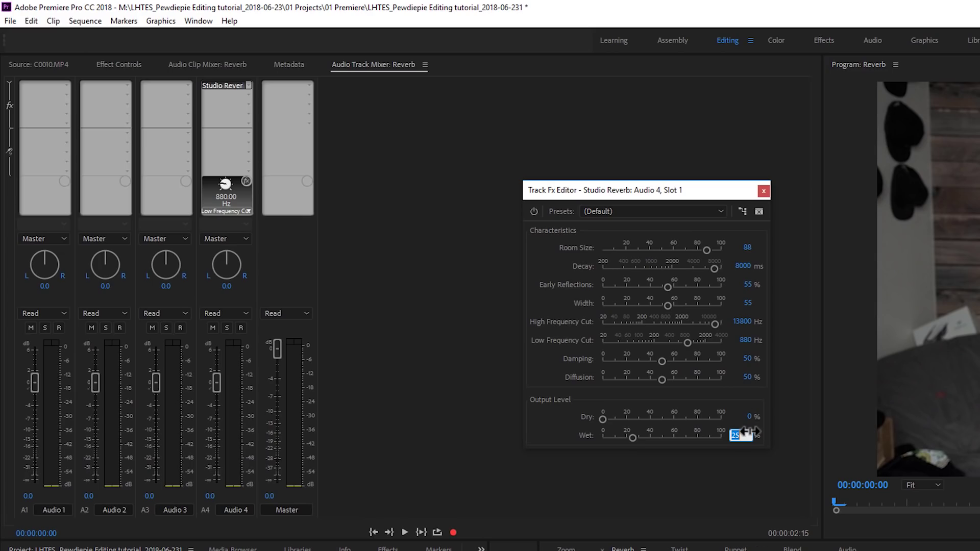
pyautogui.write('100')
pyautogui.press('Return')
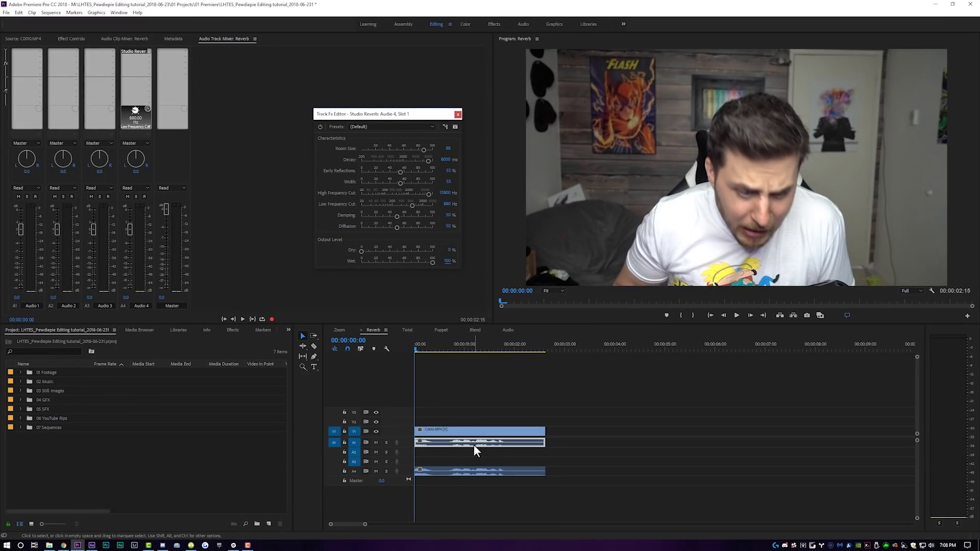
# Play the Reverb sequence with the A4 audio clip disabled and again with it enabled to compare the sound
pyautogui.click(449, 470)
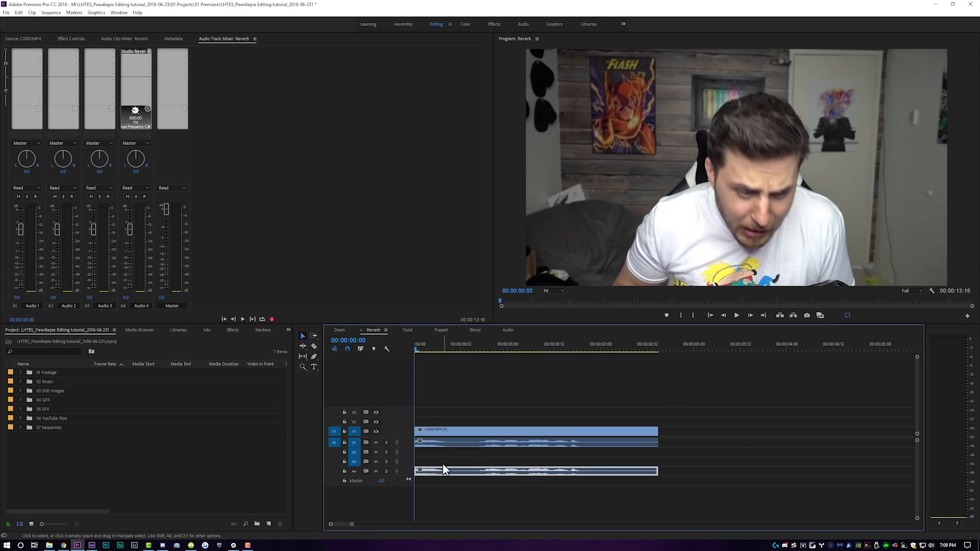
pyautogui.click(462, 424)
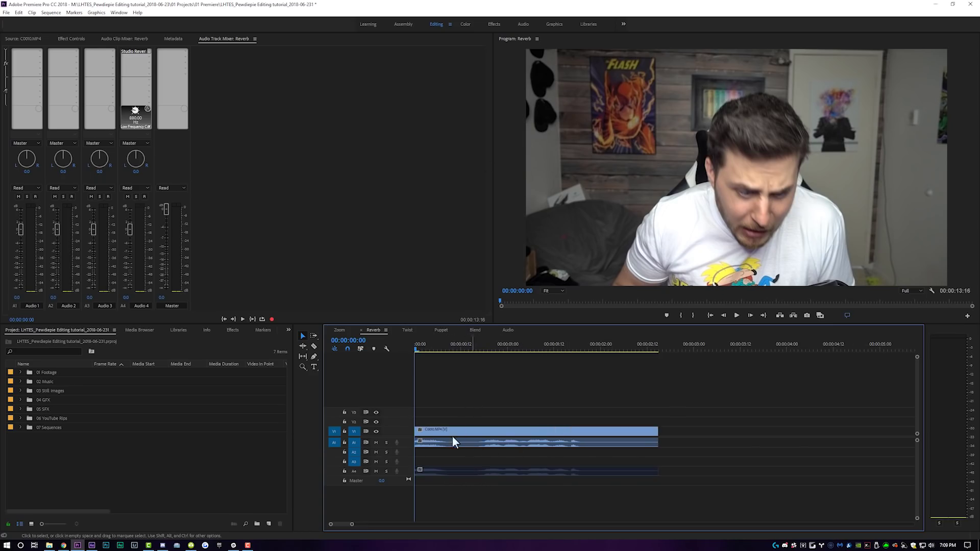
pyautogui.press('space')
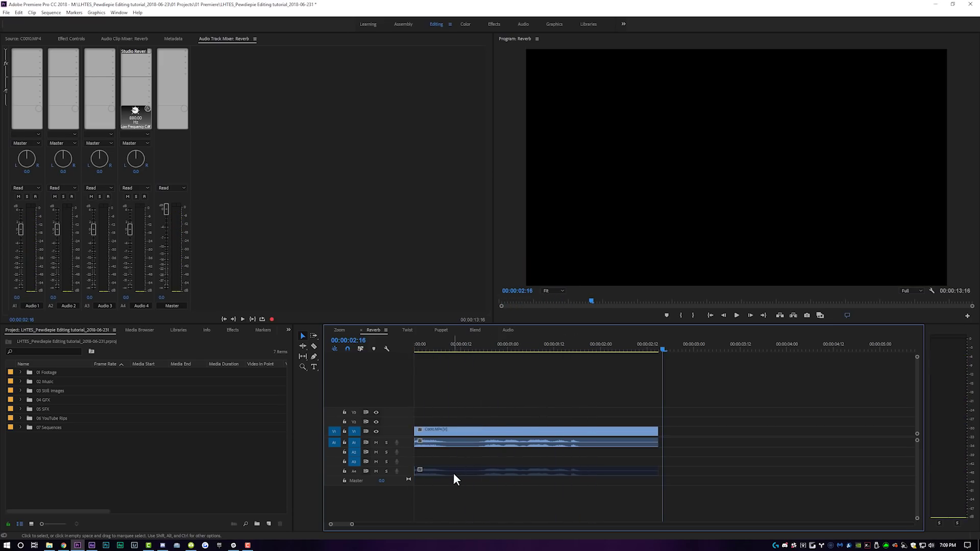
pyautogui.click(453, 473)
pyautogui.click(438, 344)
pyautogui.press('space')
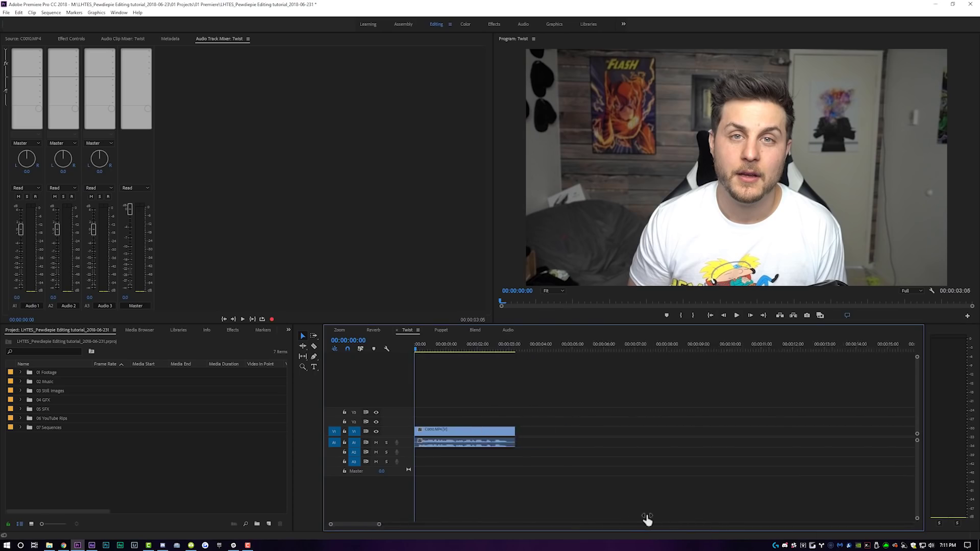
# Duplicate the Twist sequence's video clip onto V2 and replace the copy with an After Effects composition
pyautogui.click(453, 434)
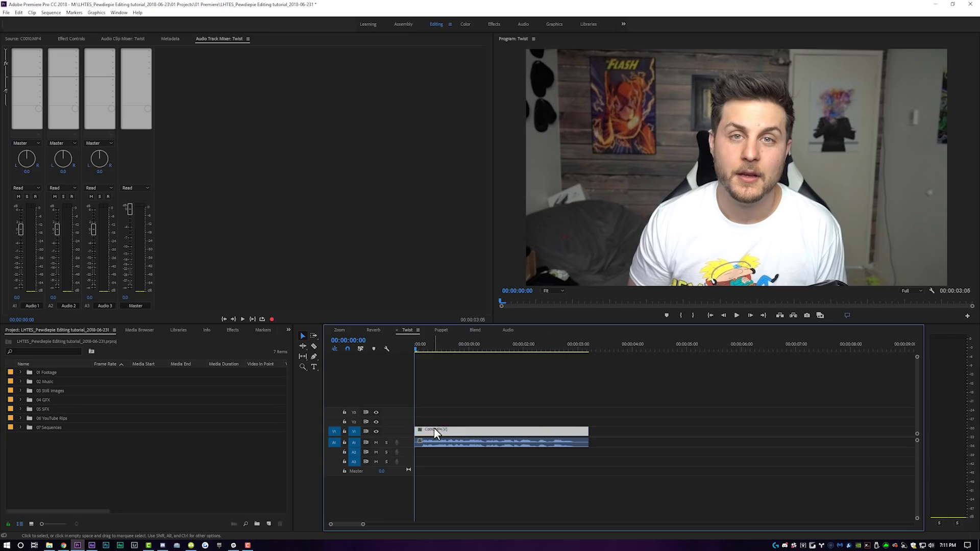
pyautogui.moveTo(430, 431); pyautogui.dragTo(472, 427)
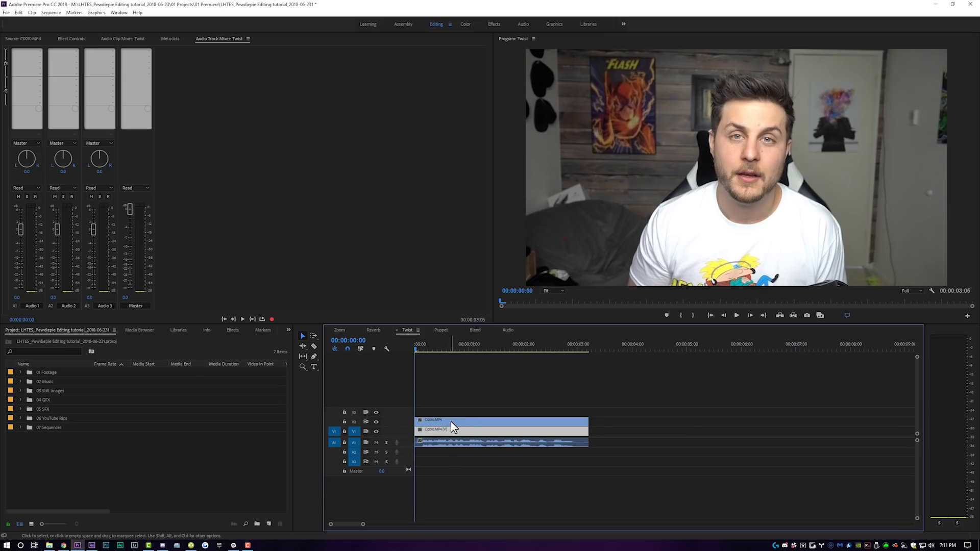
pyautogui.click(452, 431)
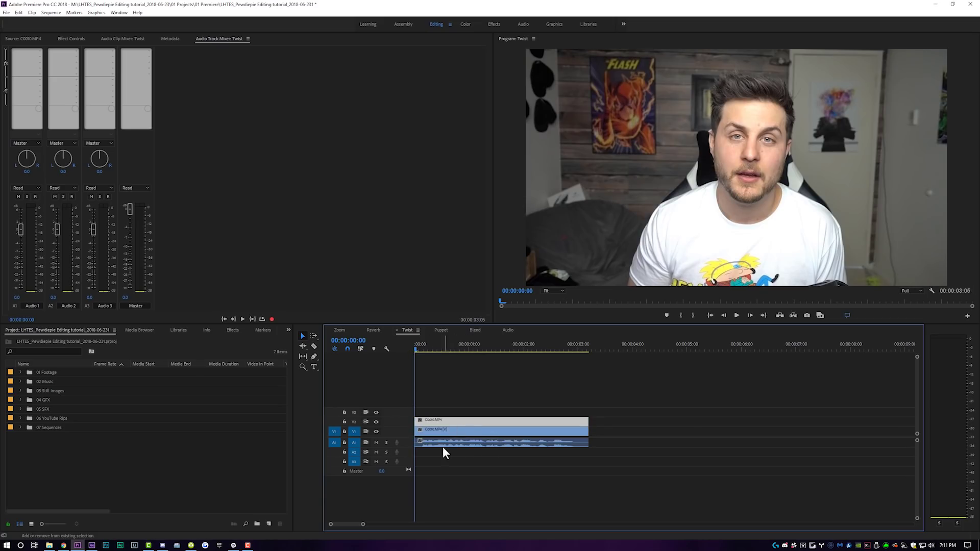
pyautogui.rightClick(439, 420)
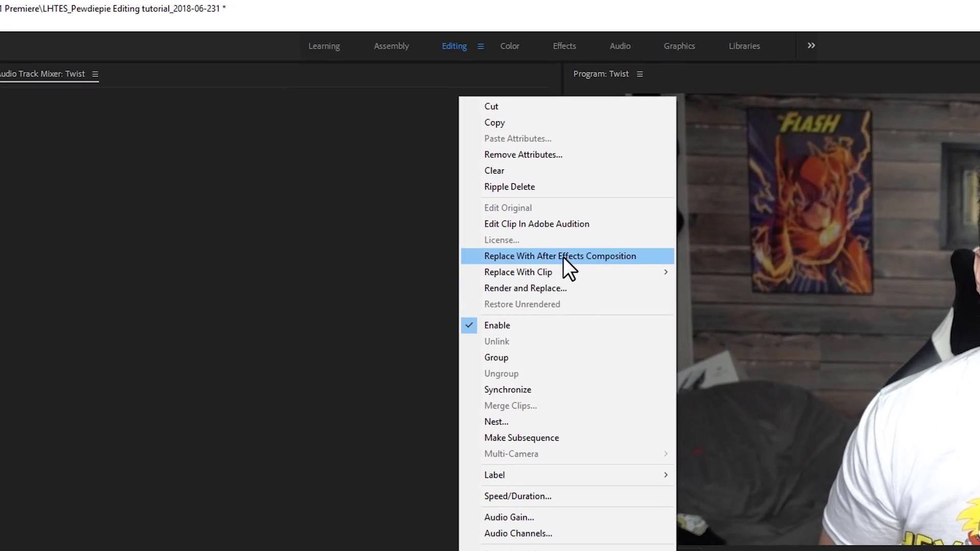
pyautogui.click(565, 257)
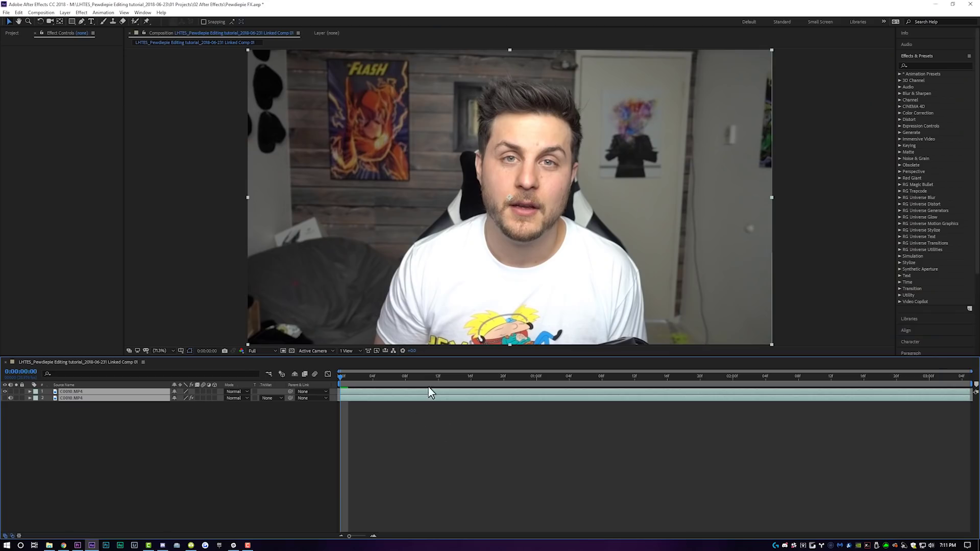
# Inspect the linked composition's two layers and the replaced clip in Premiere Pro, returning to After Effects
pyautogui.click(367, 398)
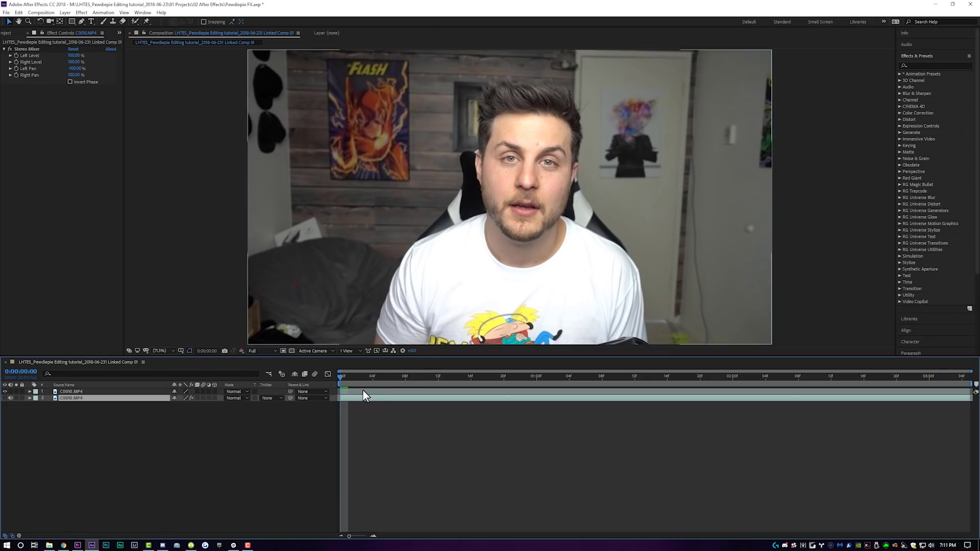
pyautogui.click(363, 391)
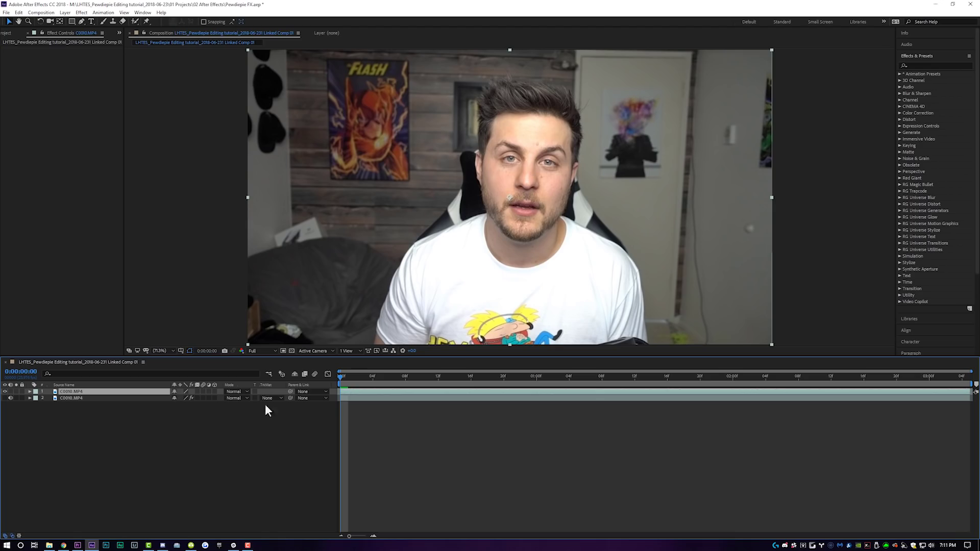
pyautogui.click(78, 546)
pyautogui.click(448, 404)
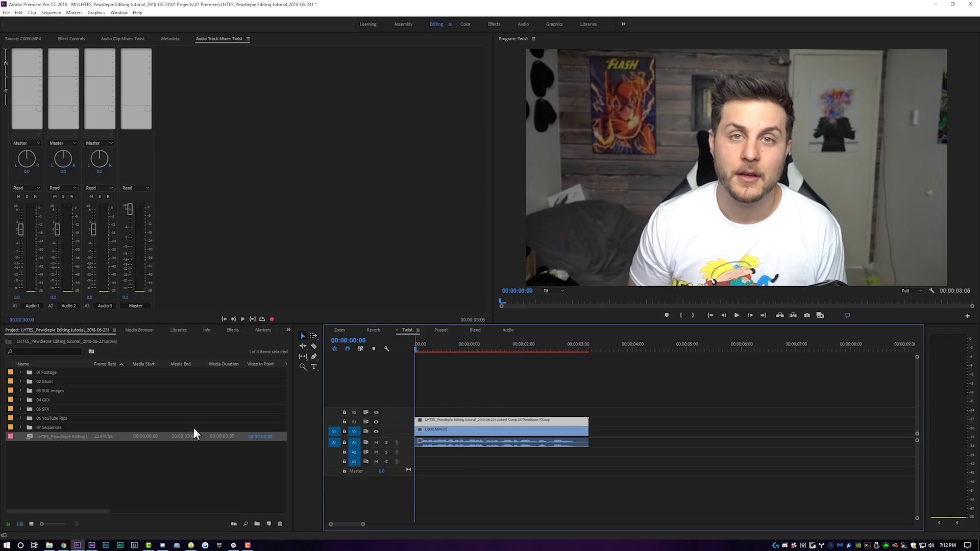
pyautogui.click(92, 546)
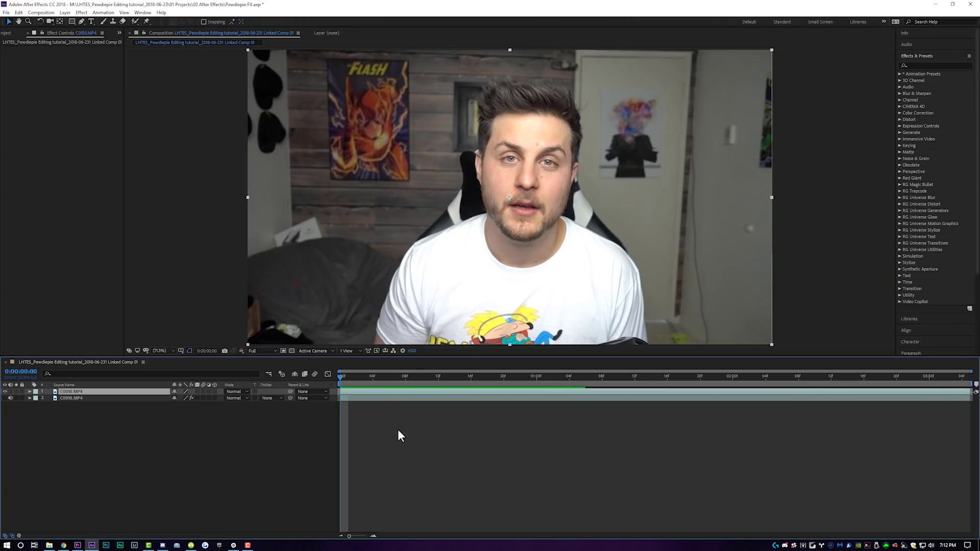
# Move to 0:00:01:19 and apply the Twirl effect to the upper C0010.MP4 layer
pyautogui.click(397, 430)
pyautogui.click(695, 377)
pyautogui.click(695, 391)
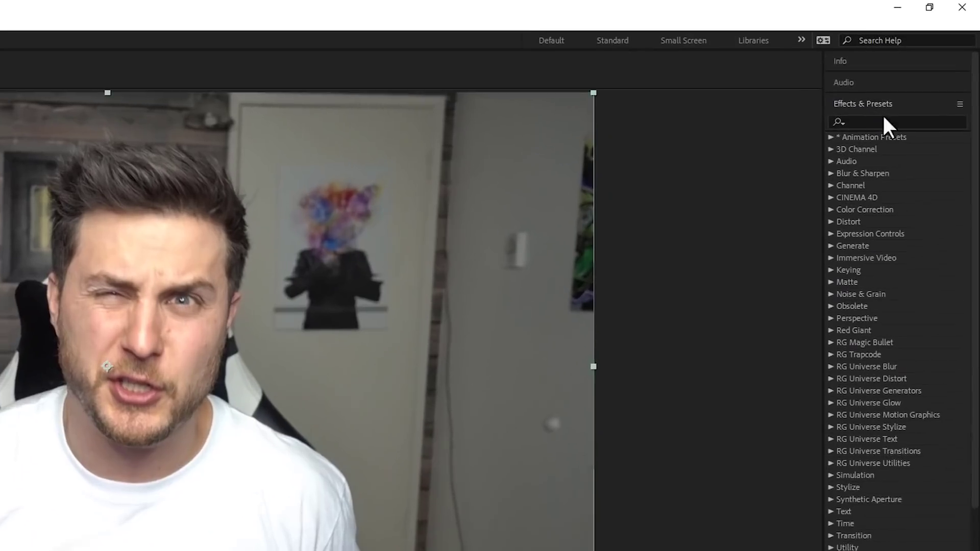
pyautogui.click(924, 66)
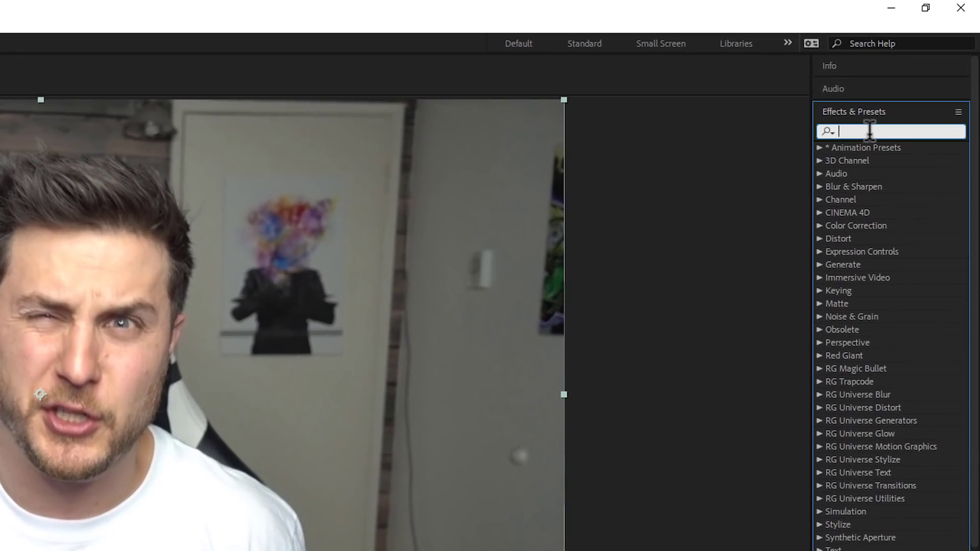
pyautogui.write('twirl')
pyautogui.click(863, 265)
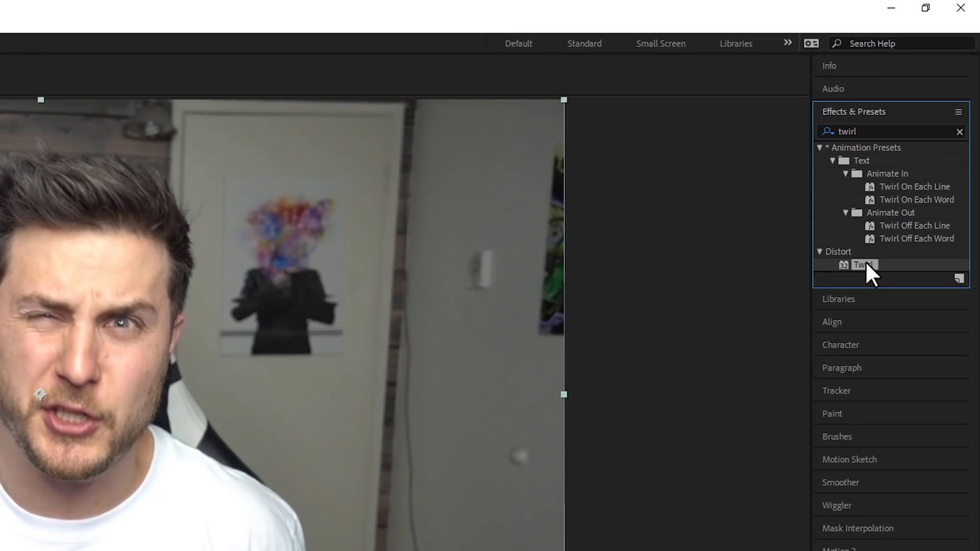
pyautogui.moveTo(868, 264); pyautogui.dragTo(701, 393)
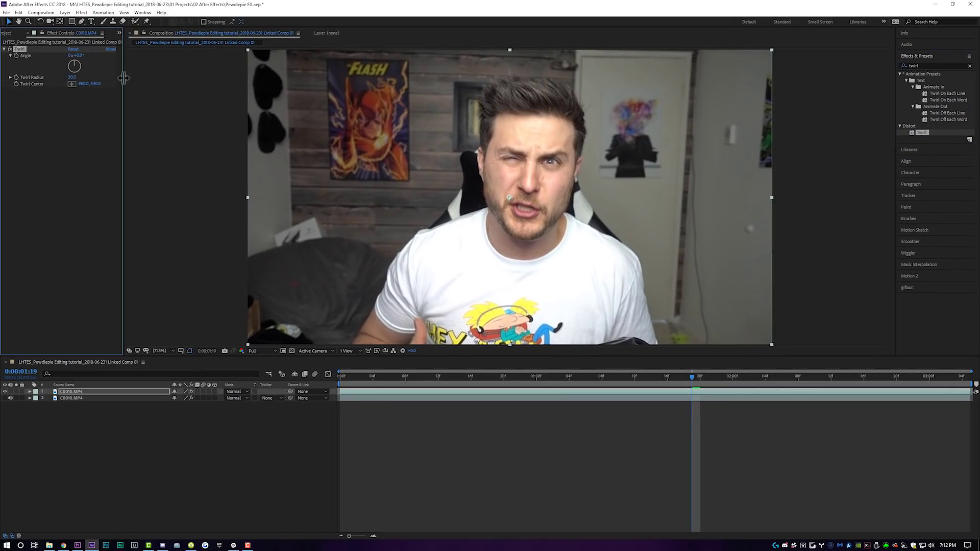
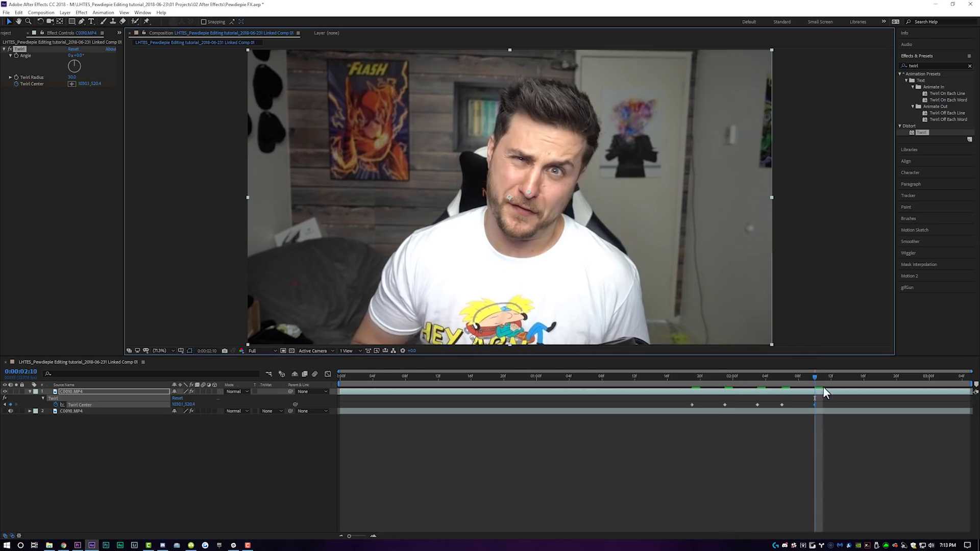
# Add further Twirl Center keyframes toward the end of the clip so the effect follows the face
pyautogui.click(837, 378)
pyautogui.moveTo(530, 194); pyautogui.dragTo(527, 184)
pyautogui.click(860, 378)
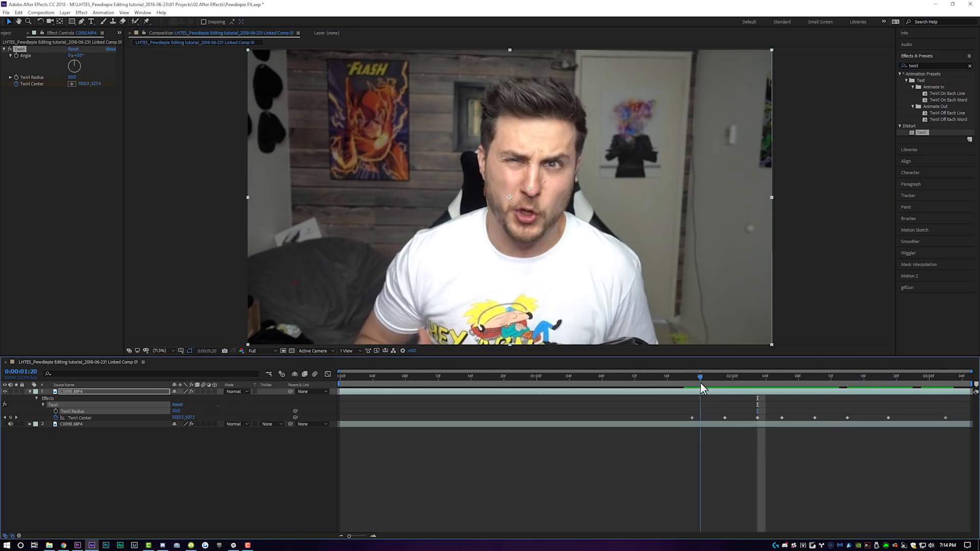
# At 0:00:02:03, set the Twirl Angle to 94° and the Twirl Radius to 15, and start keyframing the Angle
pyautogui.moveTo(700, 382); pyautogui.dragTo(756, 385)
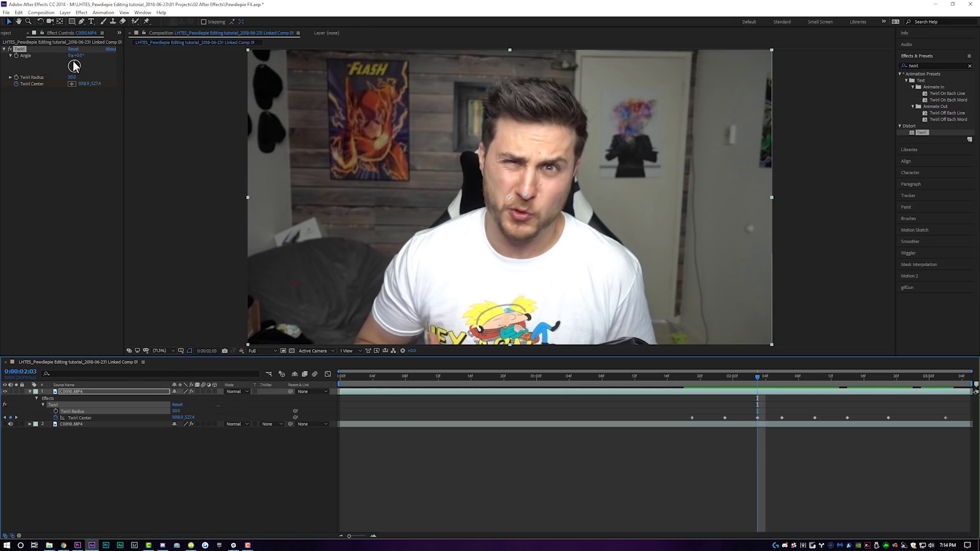
pyautogui.moveTo(75, 59); pyautogui.dragTo(62, 76)
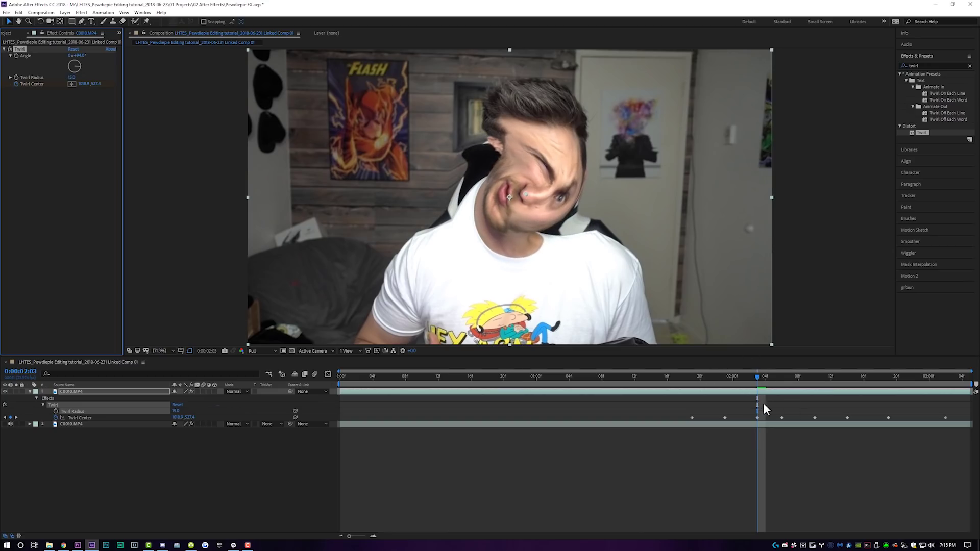
pyautogui.click(17, 60)
# Add a second Twirl Angle keyframe at 0:00:02:08, holding the 94° angle
pyautogui.moveTo(762, 382); pyautogui.dragTo(800, 383)
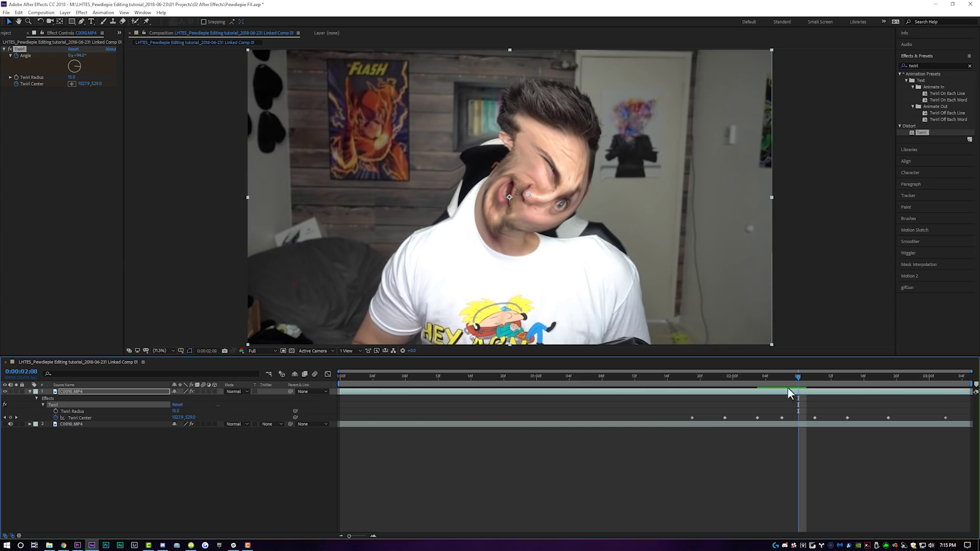
pyautogui.click(765, 393)
pyautogui.press('u')
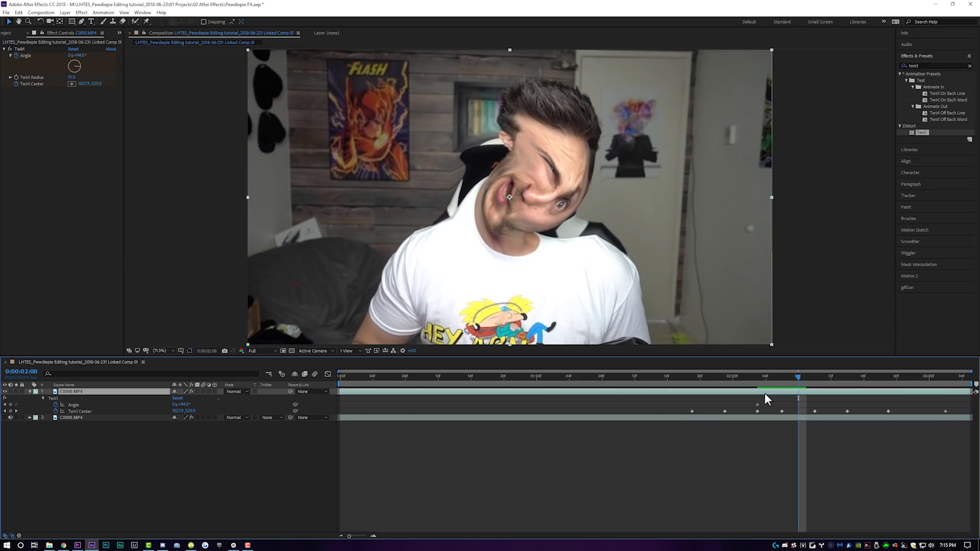
pyautogui.press('e')
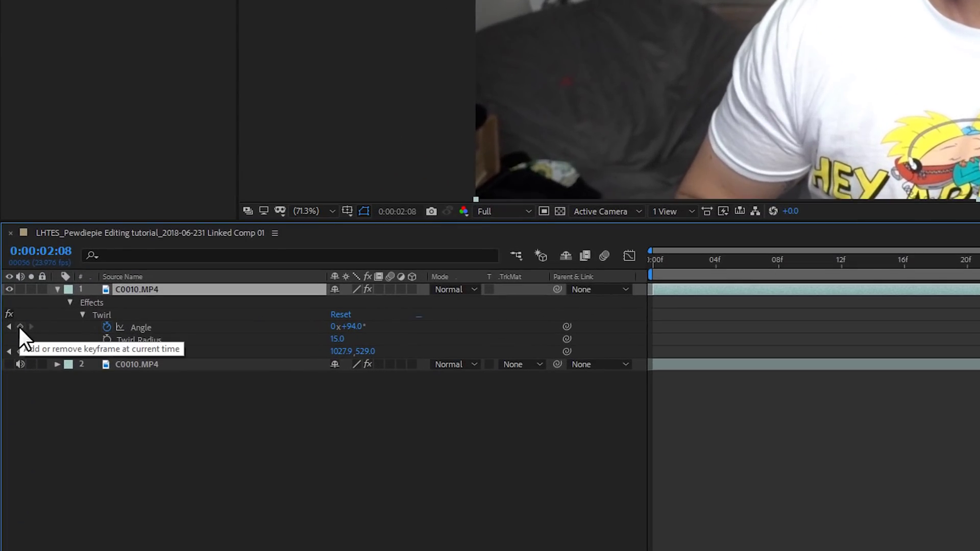
pyautogui.click(19, 327)
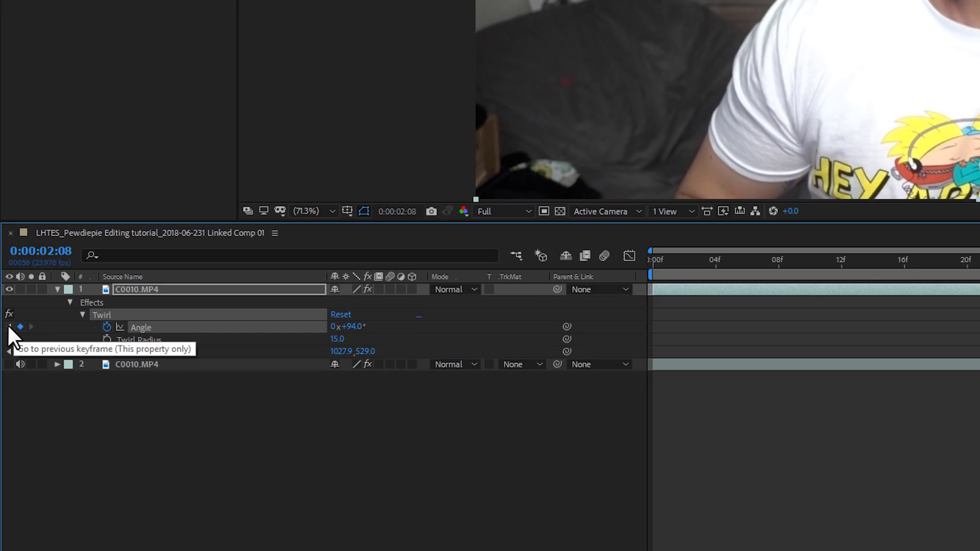
# Set the Twirl Angle to 0° at the 0:00:02:03 keyframe and preview the twist from 0:00:01:07
pyautogui.click(8, 327)
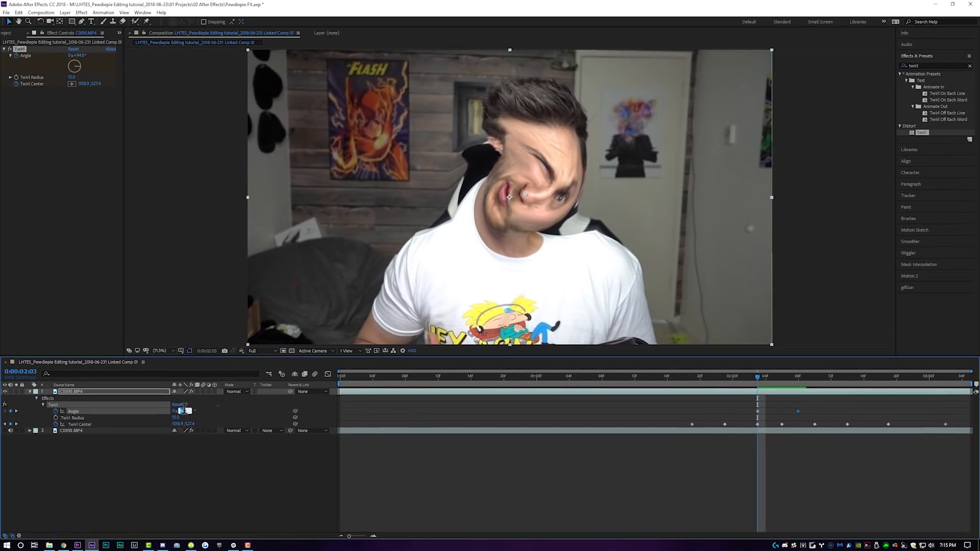
pyautogui.write('0')
pyautogui.press('Return')
pyautogui.moveTo(756, 381); pyautogui.dragTo(594, 385)
pyautogui.press('space')
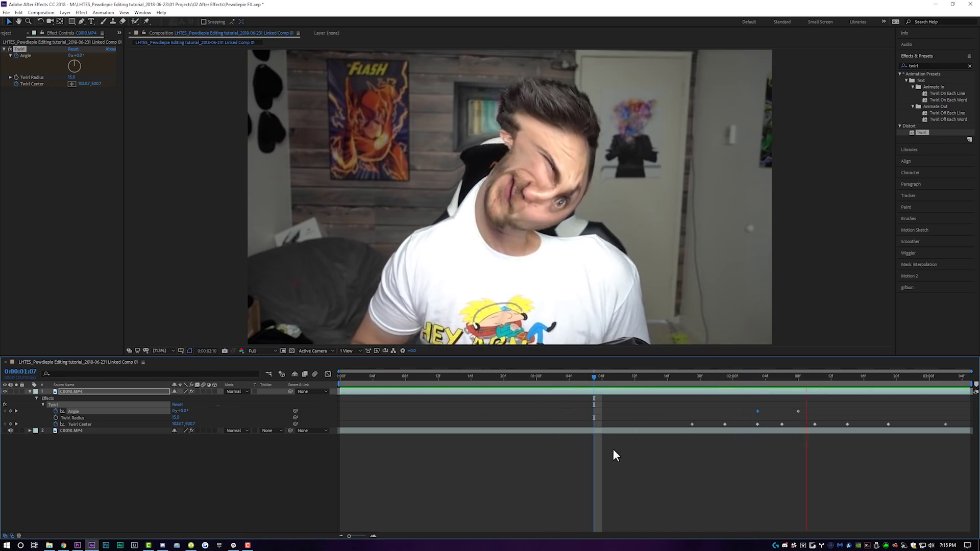
# At 0:00:02:03, pre-compose both C0010.MP4 layers together, moving all their attributes into the new composition
pyautogui.moveTo(786, 380); pyautogui.dragTo(754, 382)
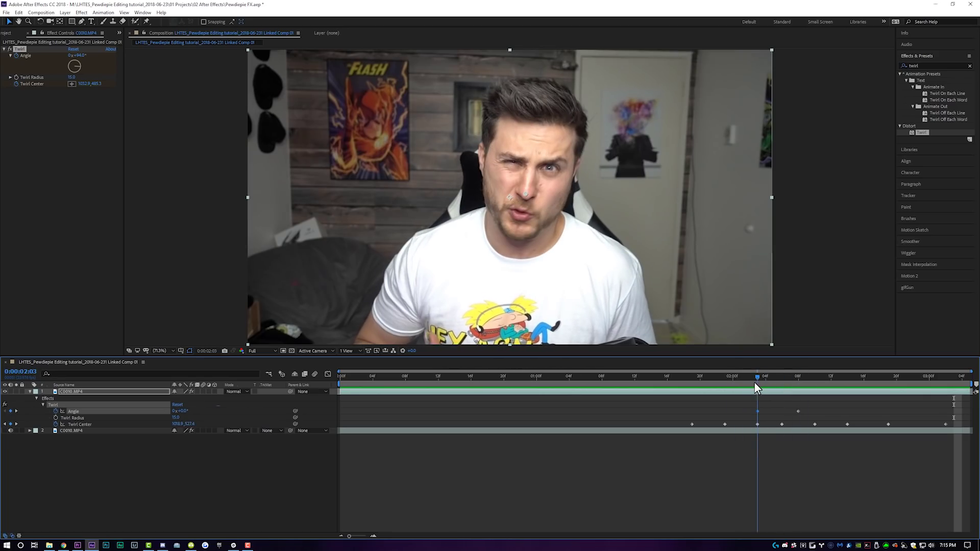
pyautogui.click(99, 392)
pyautogui.keyDown('shift'); pyautogui.click(80, 430); pyautogui.keyUp('shift')
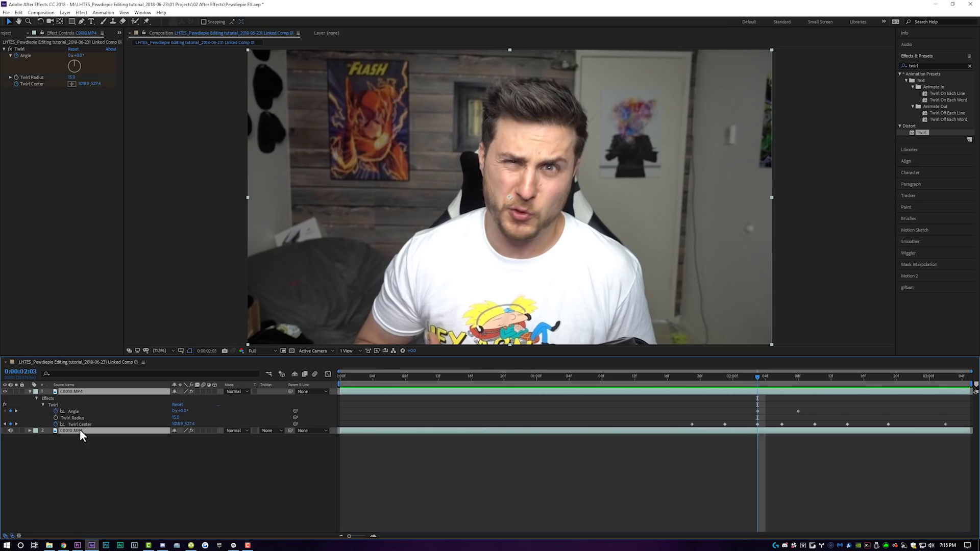
pyautogui.hotkey('ctrl', 'shift', 'c')
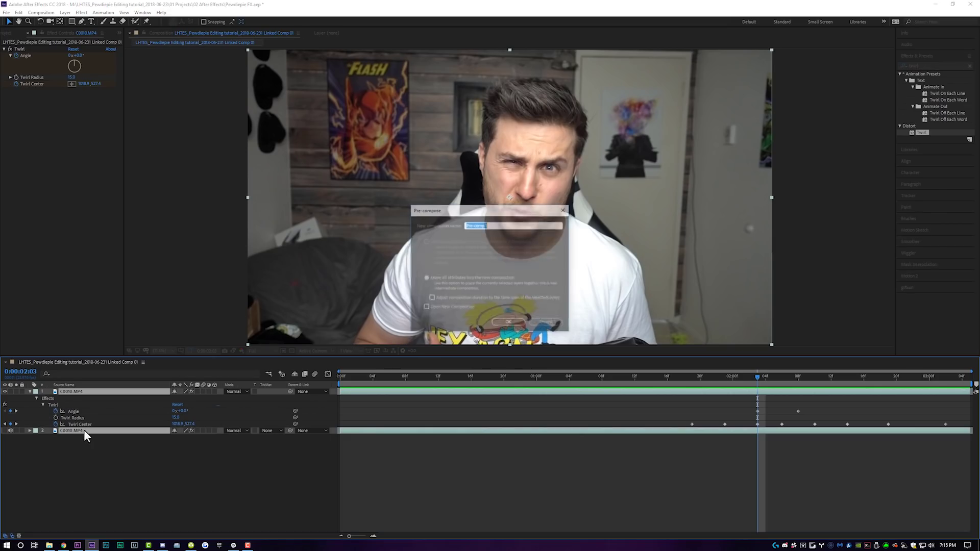
pyautogui.click(510, 323)
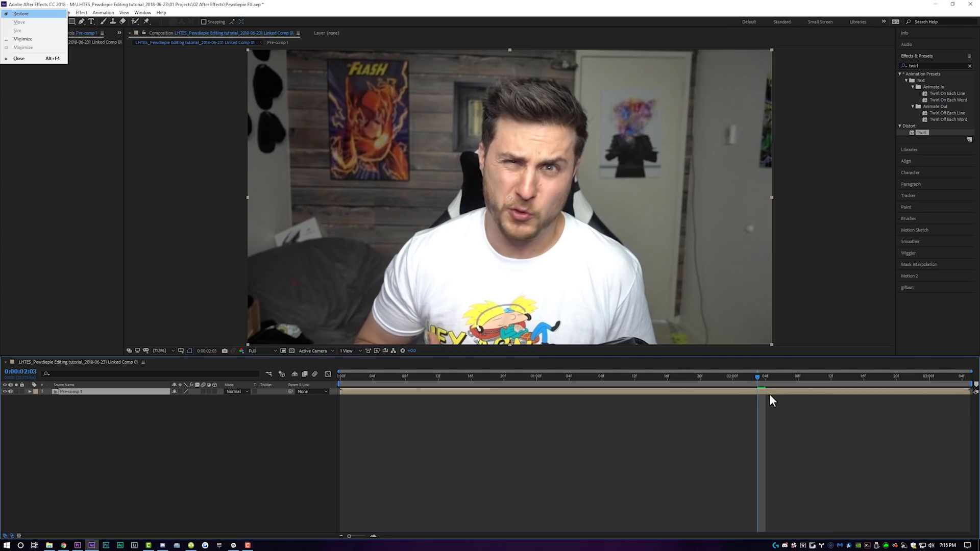
# Keyframe the pre-composed layer's Scale at 0:00:02:03 and raise it to 145% at 0:00:02:09
pyautogui.hotkey('alt', 'shift', 's')
pyautogui.press('space')
pyautogui.moveTo(184, 398); pyautogui.dragTo(260, 415)
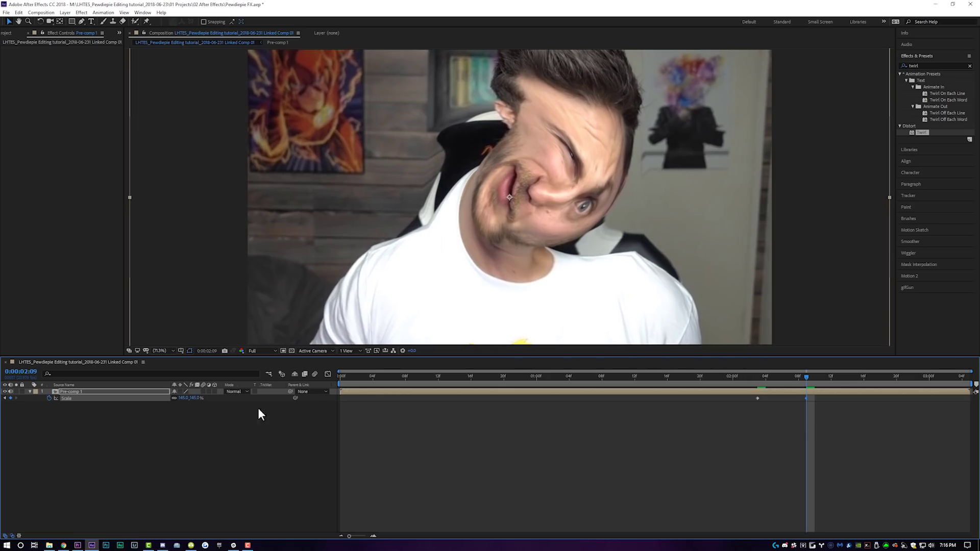
# Keyframe the layer's Position at 0:00:02:03 and shift the picture down at 0:00:02:09 to frame the twisted face
pyautogui.click(760, 376)
pyautogui.hotkey('alt', 'shift', 'p')
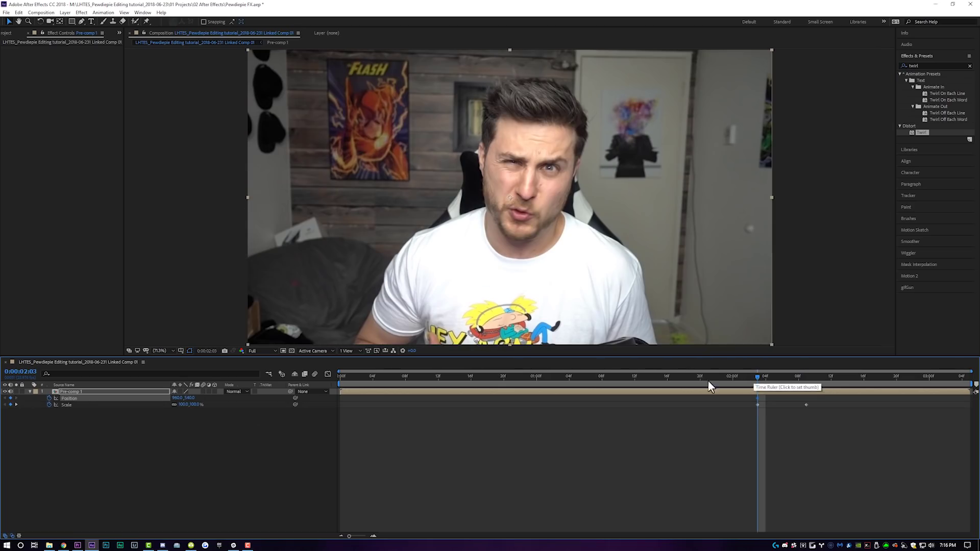
pyautogui.click(809, 378)
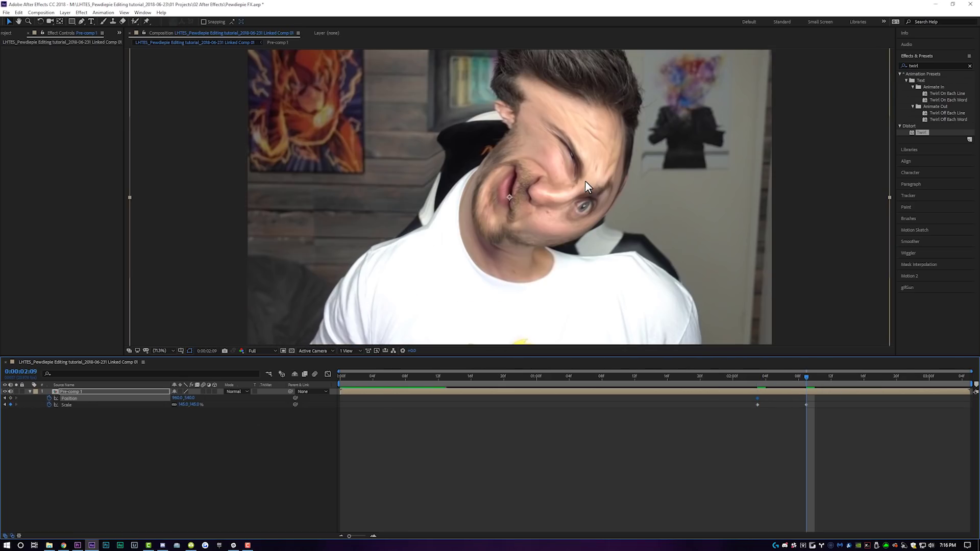
pyautogui.moveTo(585, 181); pyautogui.dragTo(578, 208)
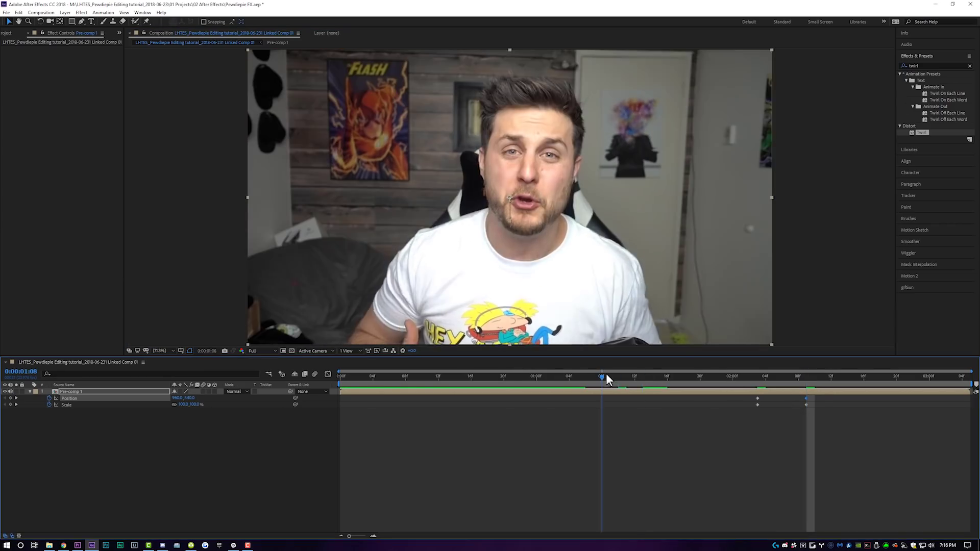
# Preview the zoomed twirl from 0:00:01:08, and review the linked clip in the Twist sequence in Premiere Pro
pyautogui.click(604, 376)
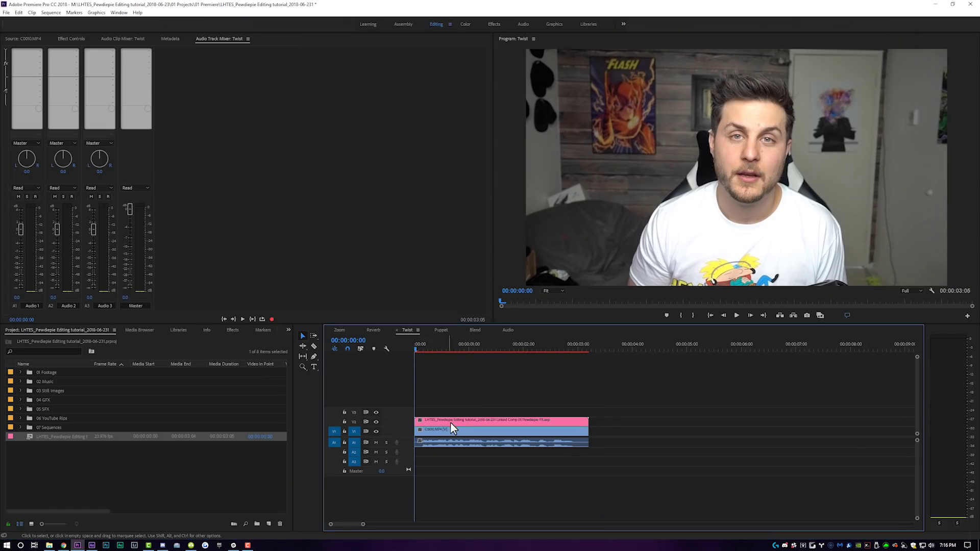
pyautogui.click(453, 423)
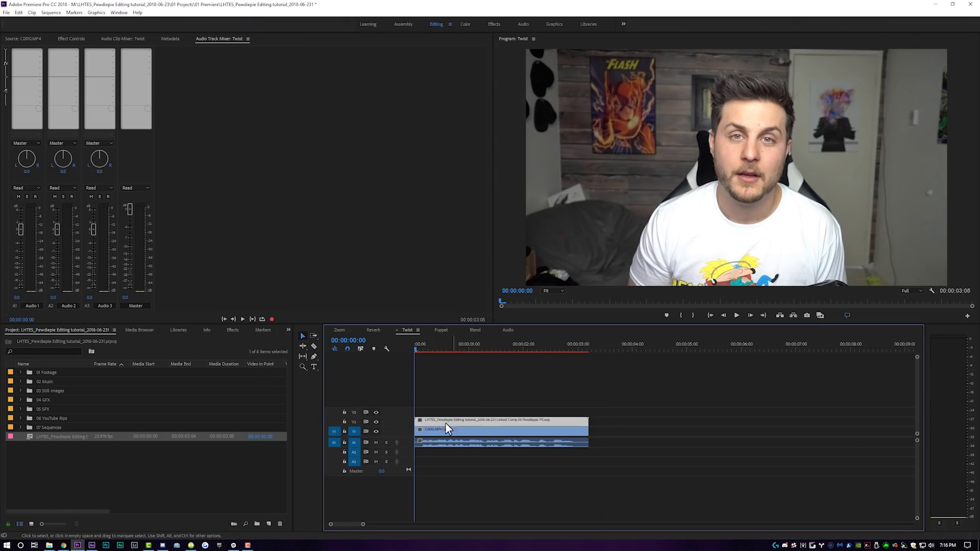
pyautogui.moveTo(436, 352); pyautogui.dragTo(547, 350)
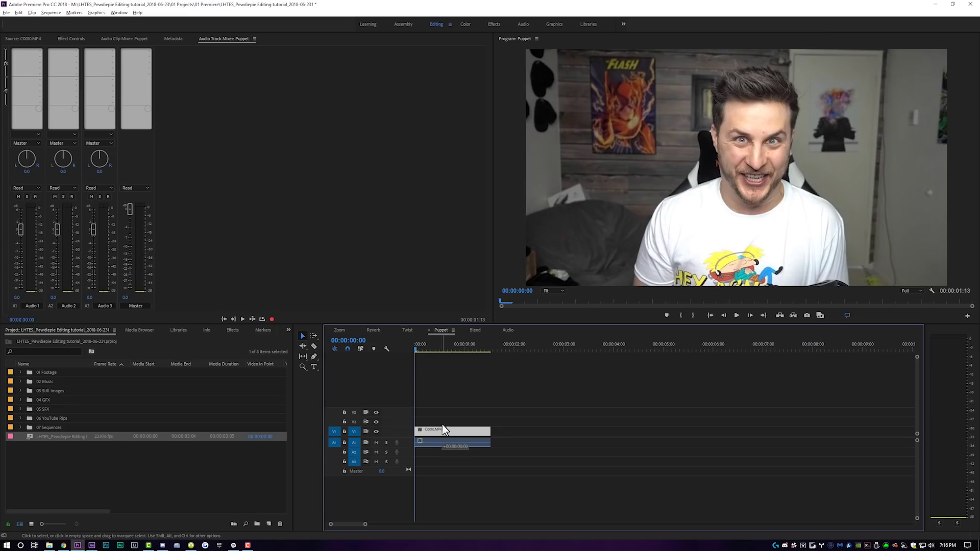
# In the Puppet sequence, duplicate the clip onto V2, replace the copy with an After Effects composition and go to its start in After Effects
pyautogui.click(448, 426)
pyautogui.rightClick(448, 427)
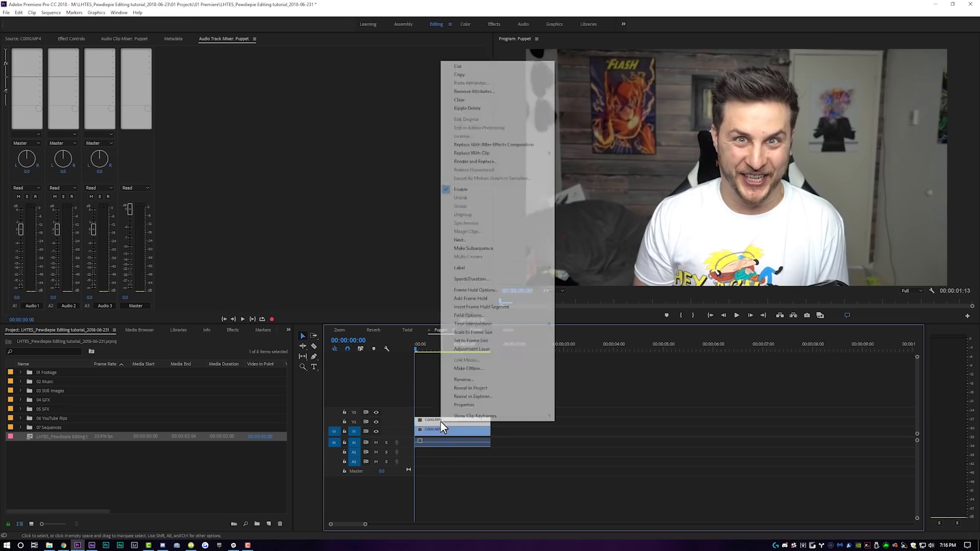
pyautogui.click(517, 145)
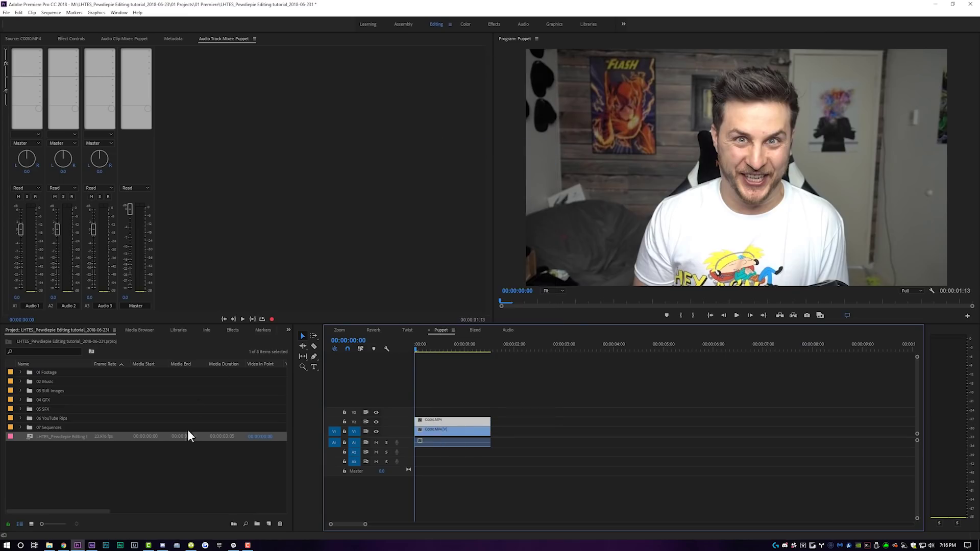
pyautogui.click(92, 545)
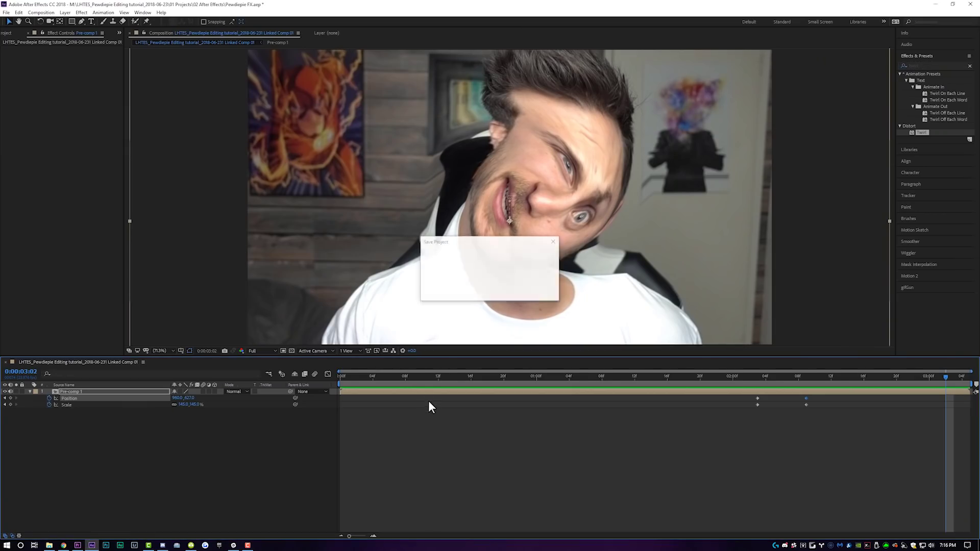
pyautogui.press('Home')
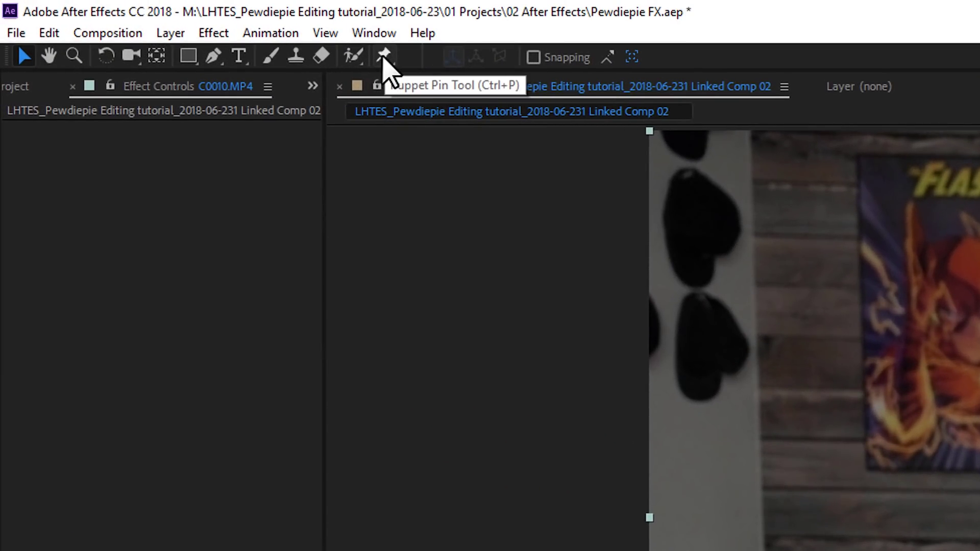
# Place six Puppet pins around the mouth: both corners, the upper lip, the middle and two on the lower lip
pyautogui.click(384, 57)
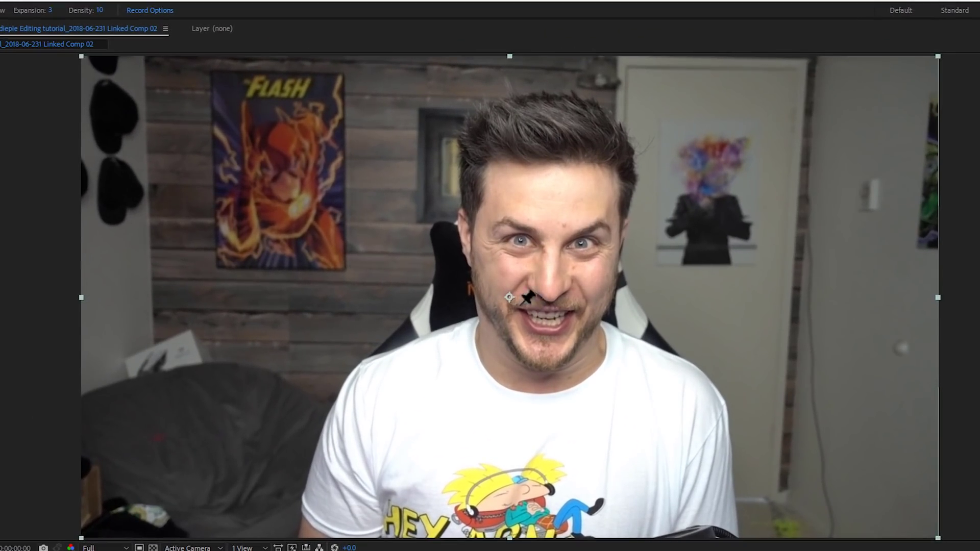
pyautogui.click(517, 310)
pyautogui.click(547, 310)
pyautogui.click(573, 311)
pyautogui.click(532, 332)
pyautogui.click(560, 332)
pyautogui.click(547, 321)
# Place three Puppet pins along each eyebrow
pyautogui.click(493, 226)
pyautogui.click(512, 219)
pyautogui.click(534, 232)
pyautogui.click(575, 232)
pyautogui.click(592, 221)
pyautogui.click(608, 229)
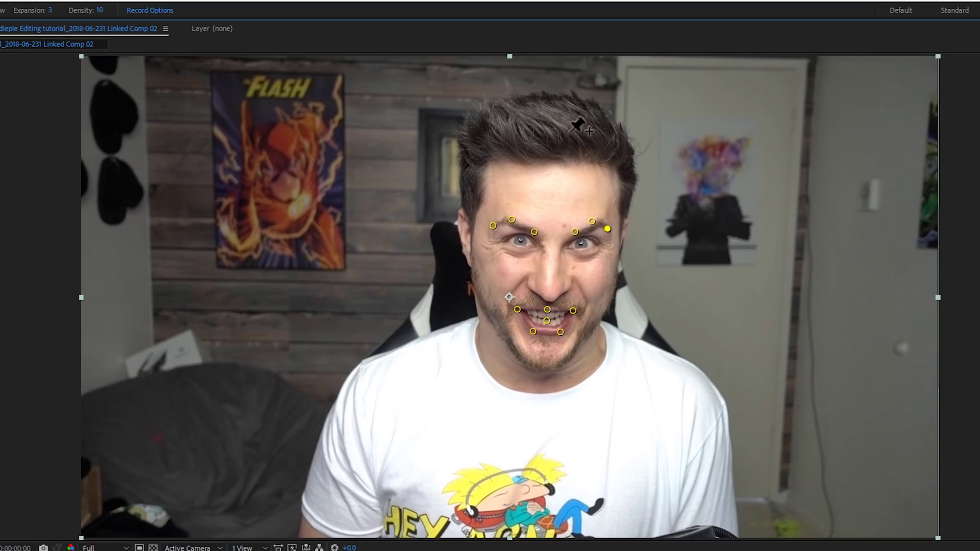
# Pin the head outline across the top of the hair and down the side of the face nearest the door
pyautogui.click(497, 101)
pyautogui.click(550, 96)
pyautogui.click(607, 114)
pyautogui.click(633, 163)
pyautogui.click(626, 226)
pyautogui.click(616, 273)
pyautogui.click(608, 314)
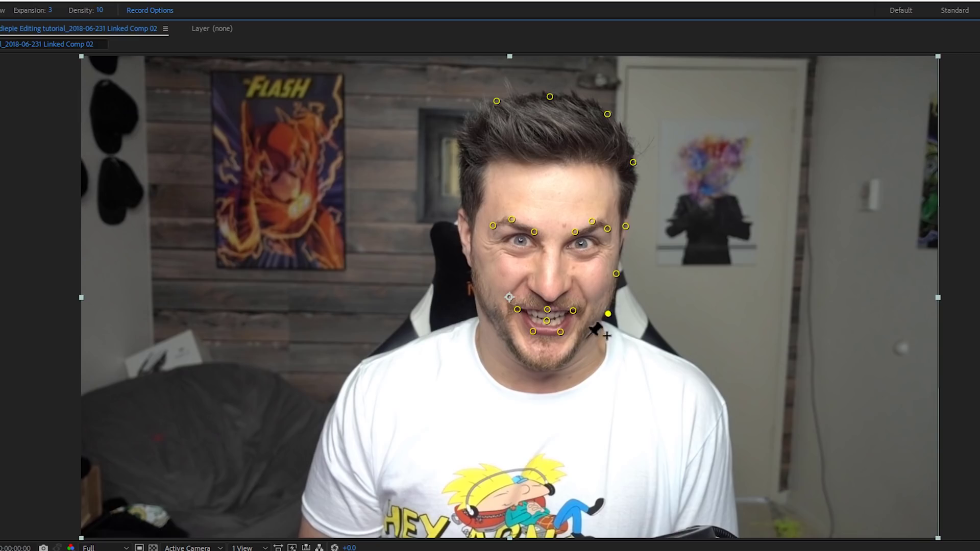
# Continue the Puppet pins around the chin and up the other side of the face to close the head outline
pyautogui.click(586, 343)
pyautogui.click(562, 367)
pyautogui.click(536, 368)
pyautogui.click(503, 343)
pyautogui.click(481, 304)
pyautogui.click(470, 268)
pyautogui.click(459, 236)
pyautogui.click(461, 202)
pyautogui.click(460, 153)
pyautogui.click(462, 125)
pyautogui.click(475, 109)
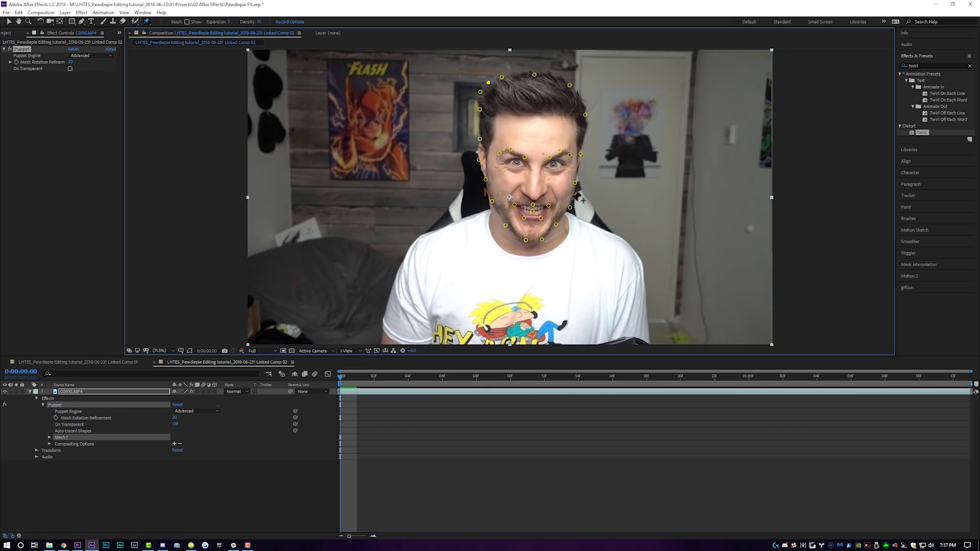
# At 0:00:01:04, pull the mouth pins into a wide open grin and raise the middle pin of each eyebrow
pyautogui.moveTo(342, 383); pyautogui.dragTo(820, 382)
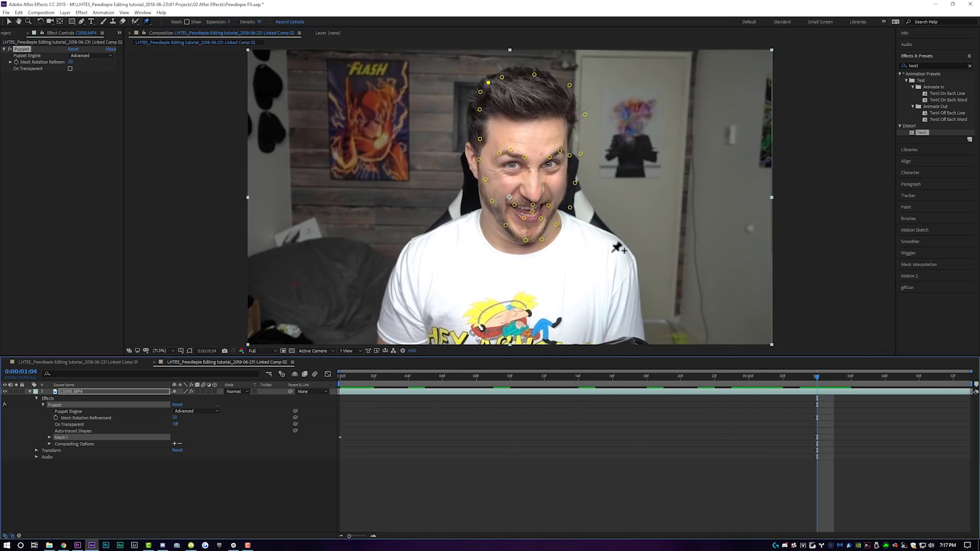
pyautogui.moveTo(516, 210); pyautogui.dragTo(555, 191)
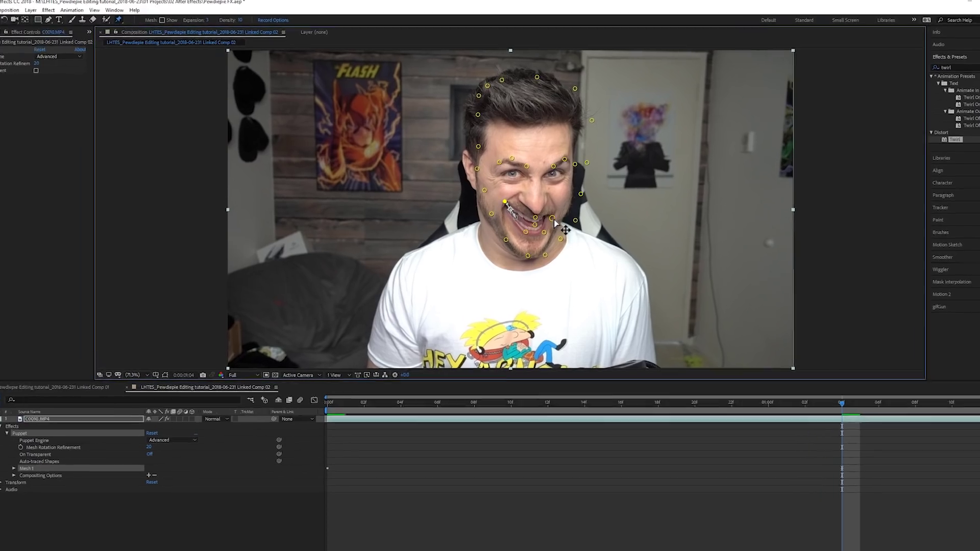
pyautogui.moveTo(581, 260); pyautogui.dragTo(587, 252)
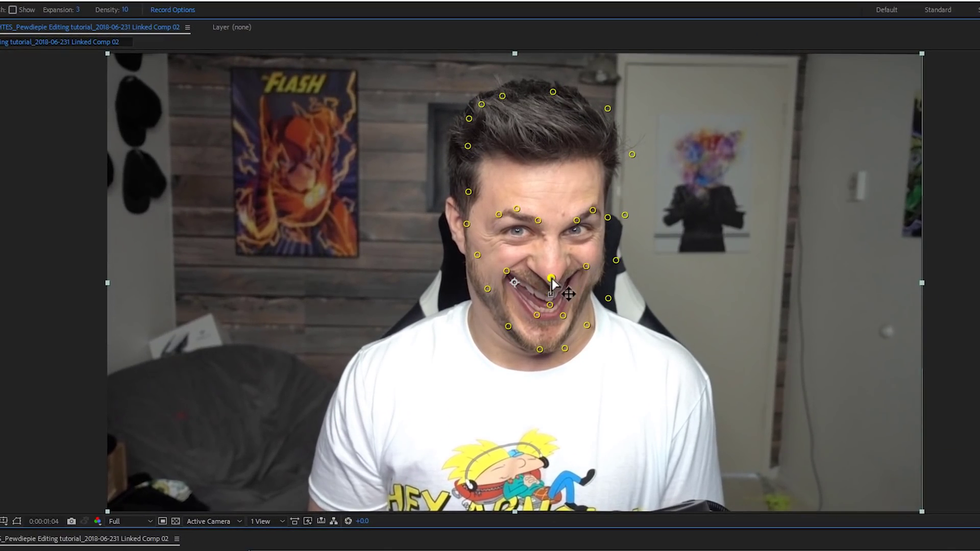
pyautogui.moveTo(563, 317)
pyautogui.mouseDown()
pyautogui.moveTo(554, 321)
pyautogui.moveTo(552, 310)
pyautogui.mouseUp()
pyautogui.moveTo(593, 210); pyautogui.dragTo(588, 183)
pyautogui.moveTo(517, 209); pyautogui.dragTo(519, 179)
pyautogui.moveTo(506, 272); pyautogui.dragTo(500, 266)
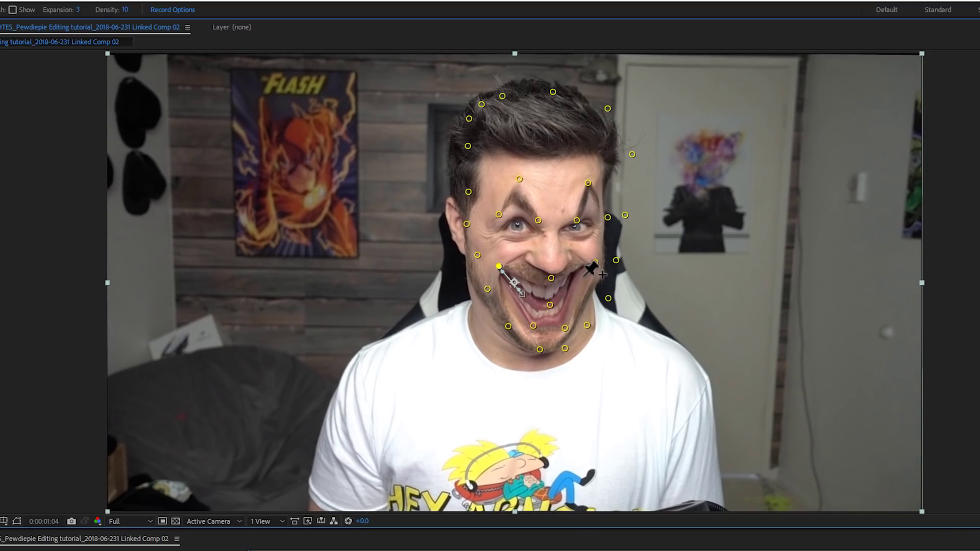
# Preview the puppet-warped grin from the start of the composition
pyautogui.press('Home')
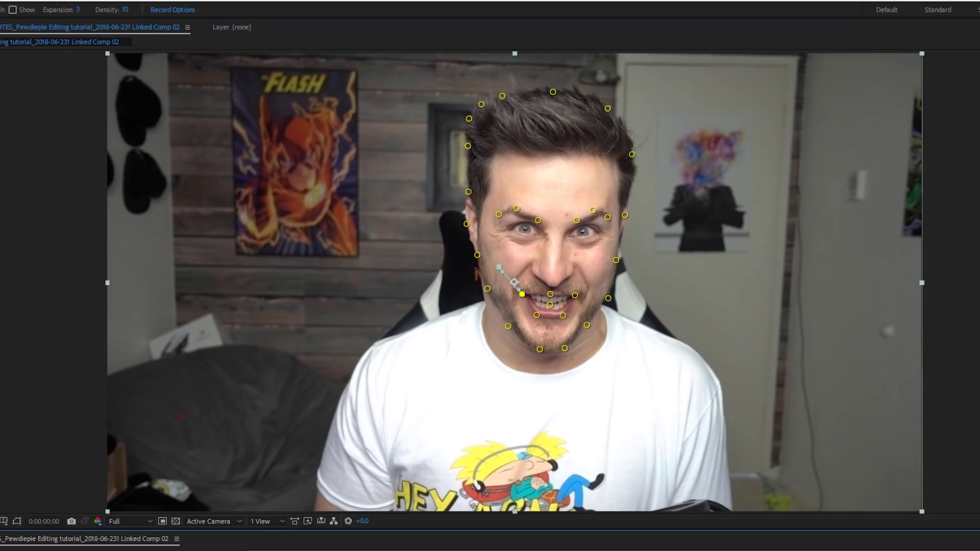
pyautogui.press('space')
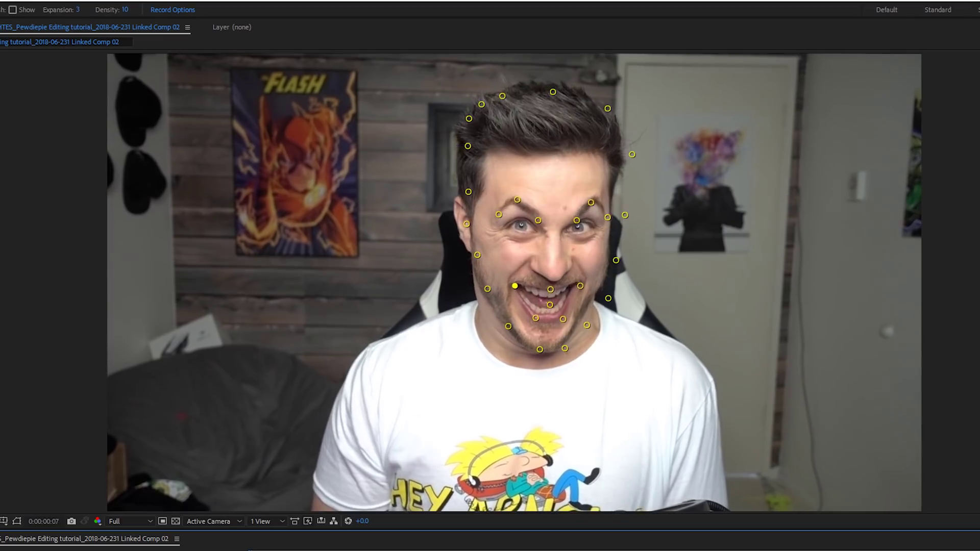
pyautogui.press('space')
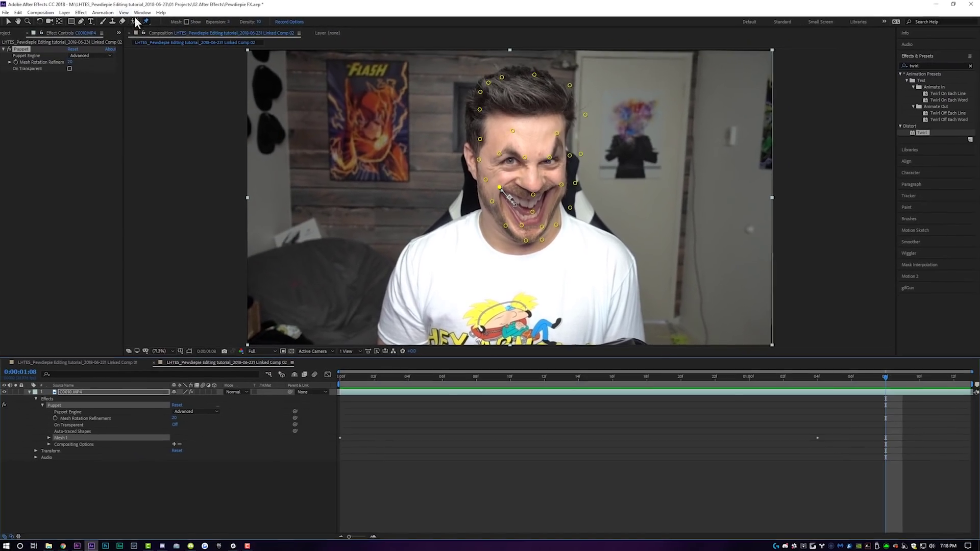
# Pre-compose the C0010.MP4 layer, leaving all attributes in the current composition
pyautogui.click(94, 392)
pyautogui.hotkey('ctrl', 'shift', 'c')
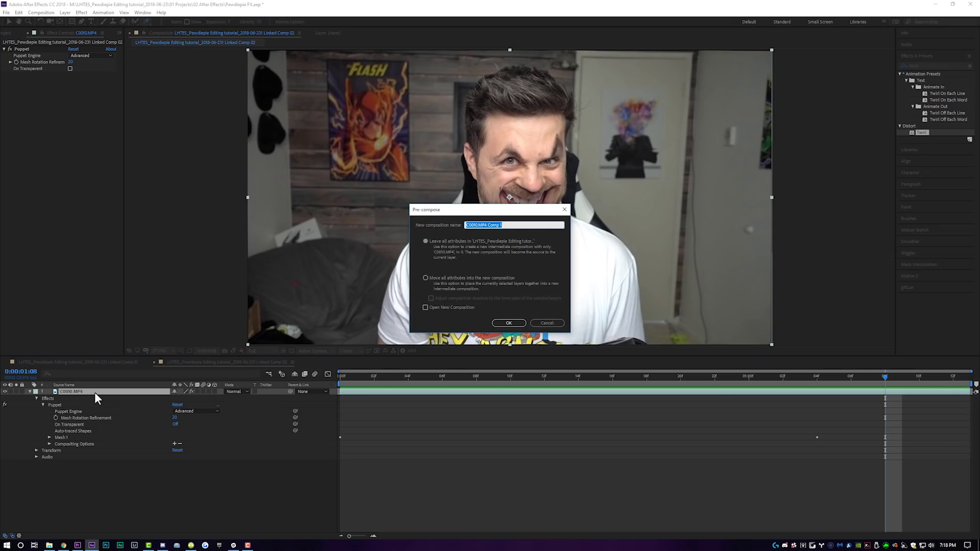
pyautogui.press('Return')
# Add starting Position and Scale keyframes to the pre-composed layer at 0:00:00:00
pyautogui.moveTo(411, 377); pyautogui.dragTo(302, 378)
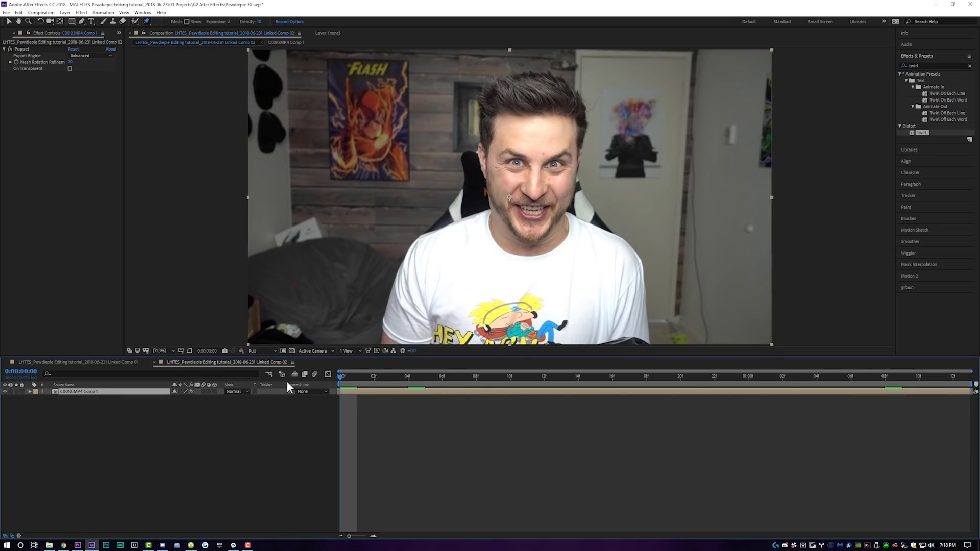
pyautogui.press('p')
pyautogui.hotkey('shift', 's')
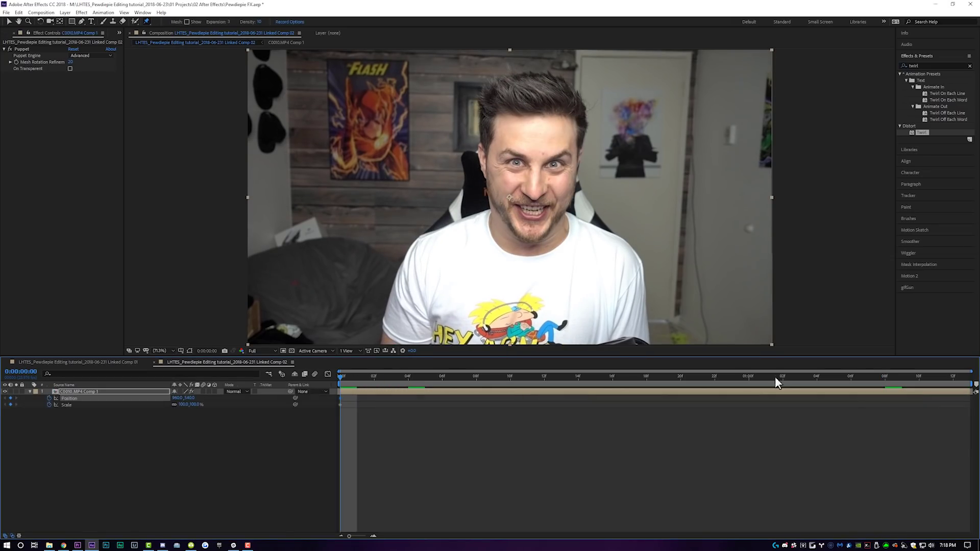
# At 0:00:01:08, enlarge the layer and shift it down to zoom in on the grin, and preview the animation
pyautogui.click(884, 379)
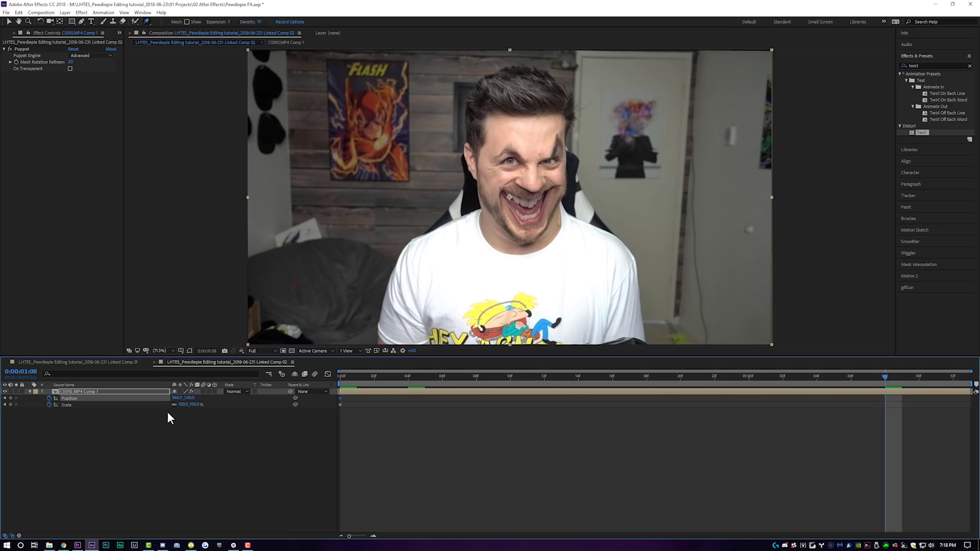
pyautogui.moveTo(183, 405); pyautogui.dragTo(233, 392)
pyautogui.press('space')
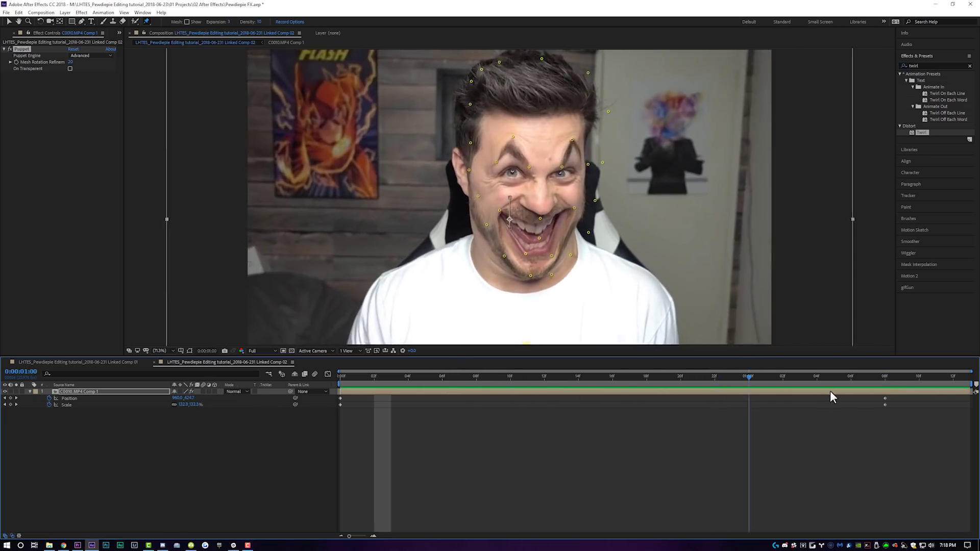
pyautogui.press('space')
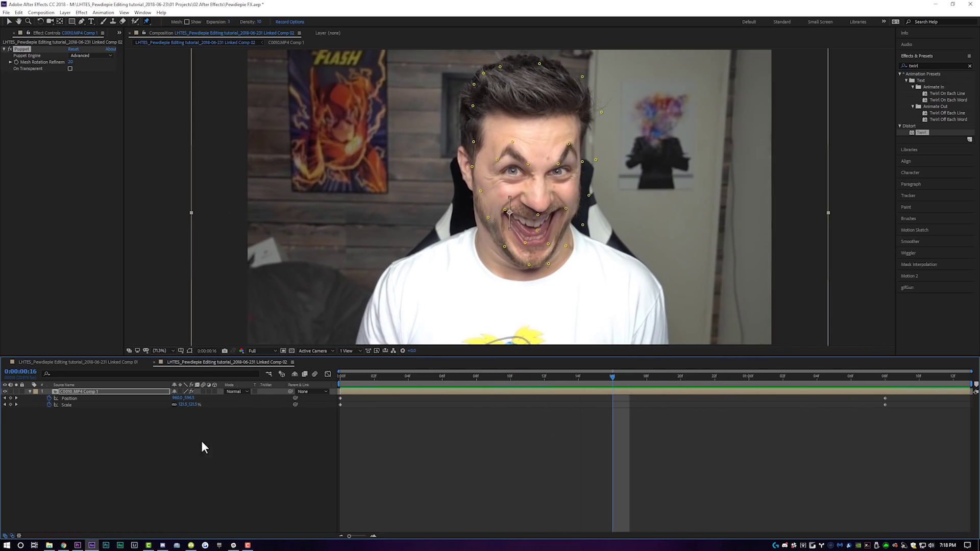
# Switch to Premiere Pro and check the Puppet sequence at 0:00:00:20, toggling the linked clip off and on to compare
pyautogui.click(82, 547)
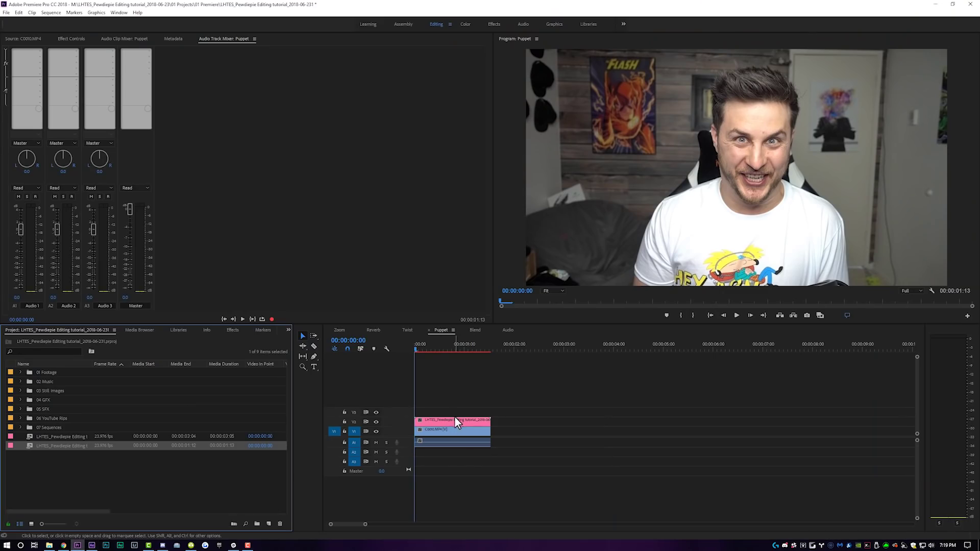
pyautogui.moveTo(416, 347); pyautogui.dragTo(455, 350)
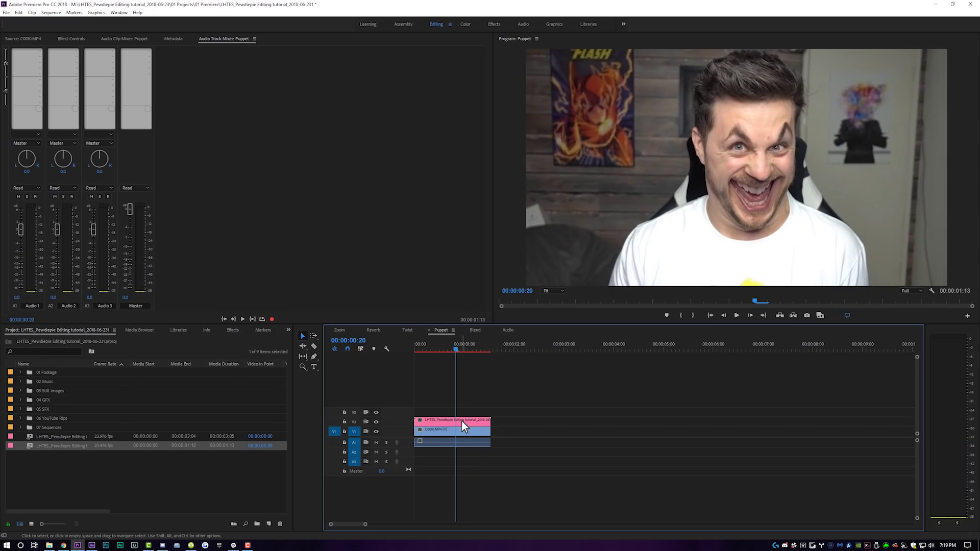
pyautogui.hotkey('shift', 'e')
pyautogui.hotkey('shift', 'e')
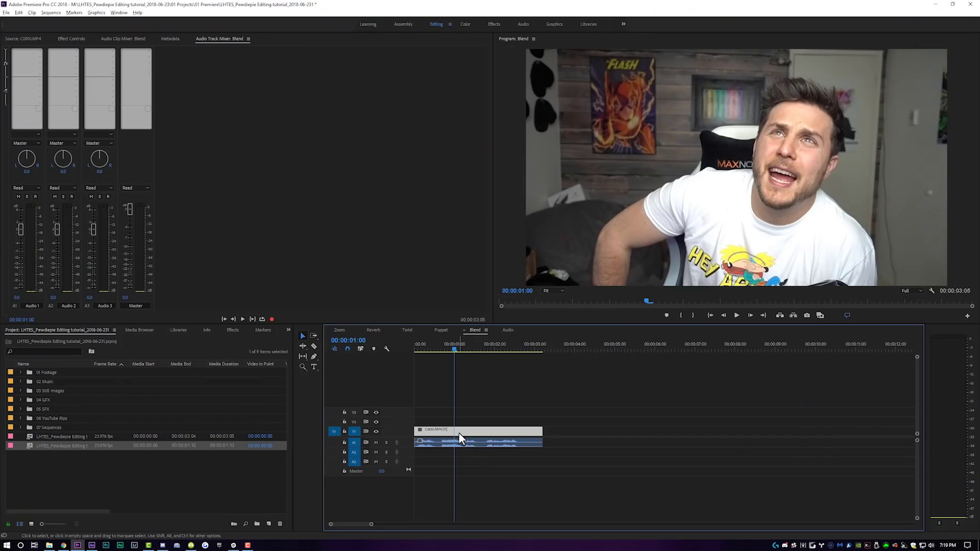
# Duplicate the C0010.MP4 clip onto V2 in the Blend sequence, setting its scale to 174 and position to 25, 540
pyautogui.moveTo(459, 433); pyautogui.dragTo(458, 427)
pyautogui.click(71, 40)
pyautogui.moveTo(191, 90); pyautogui.dragTo(163, 78)
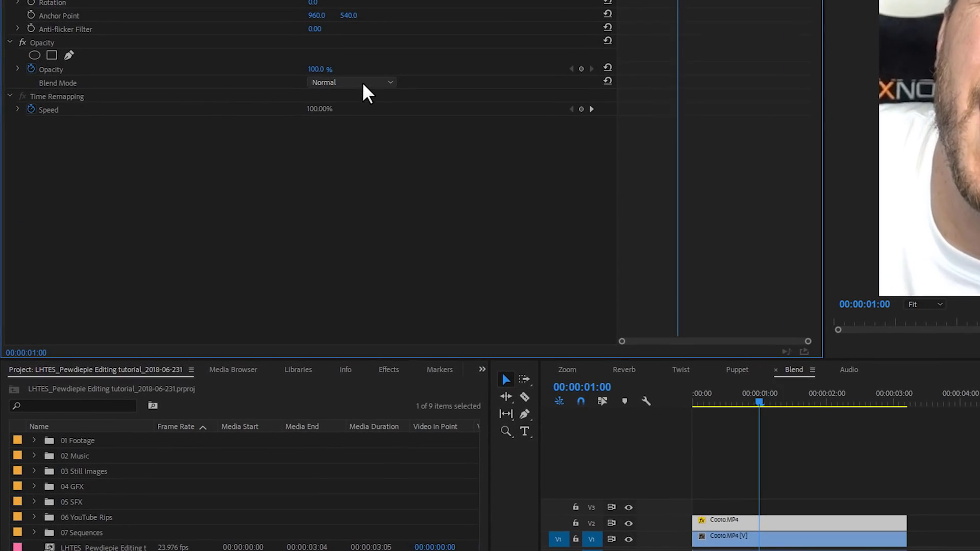
# Try the Darken, Color Burn, Lighten, Hard Light, Difference, Exclusion, Hue and Color blend modes on the V2 clip
pyautogui.click(362, 82)
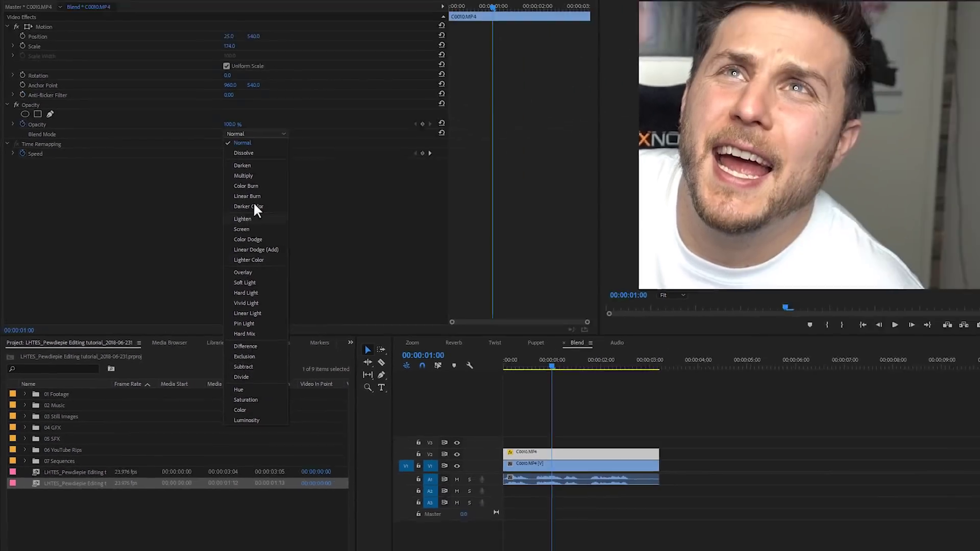
pyautogui.click(337, 125)
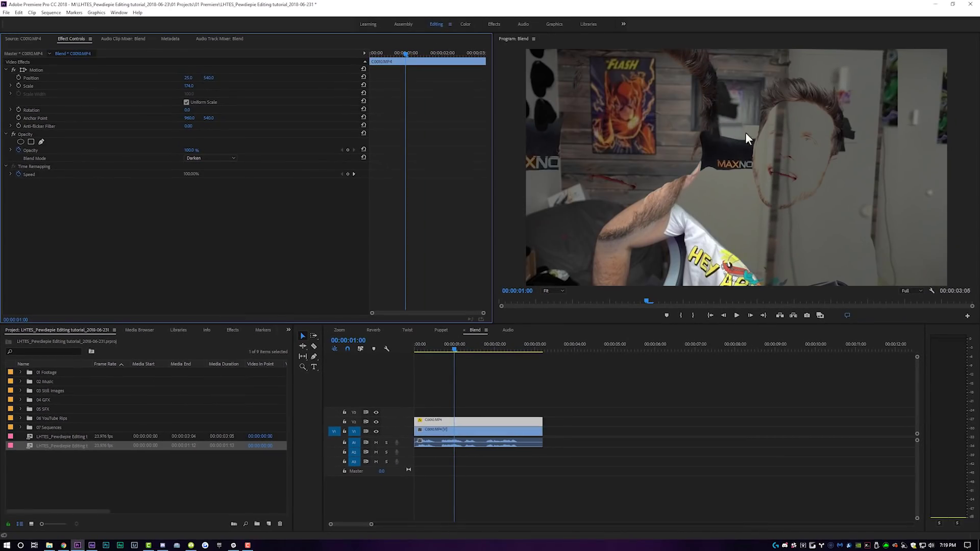
pyautogui.click(210, 159)
pyautogui.click(202, 201)
pyautogui.click(211, 159)
pyautogui.click(207, 228)
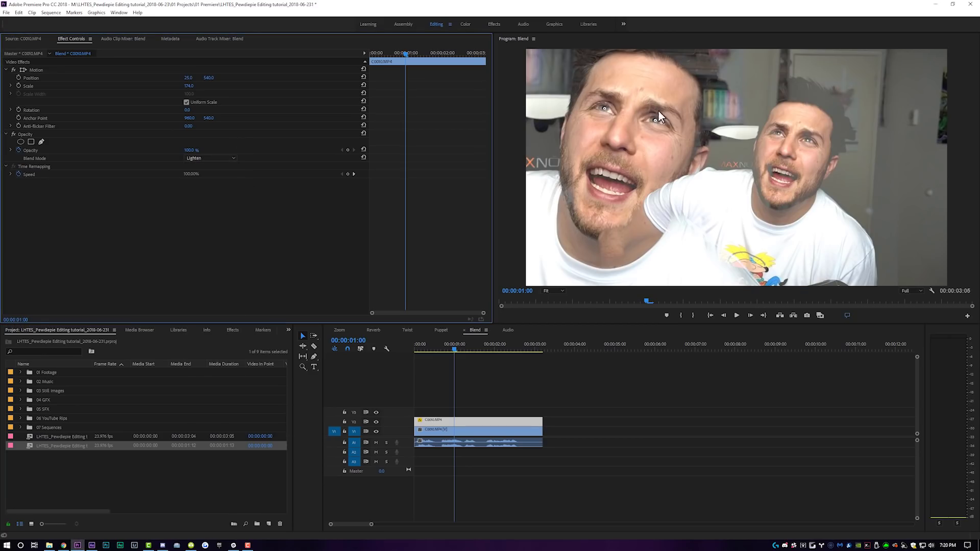
pyautogui.click(219, 158)
pyautogui.click(207, 290)
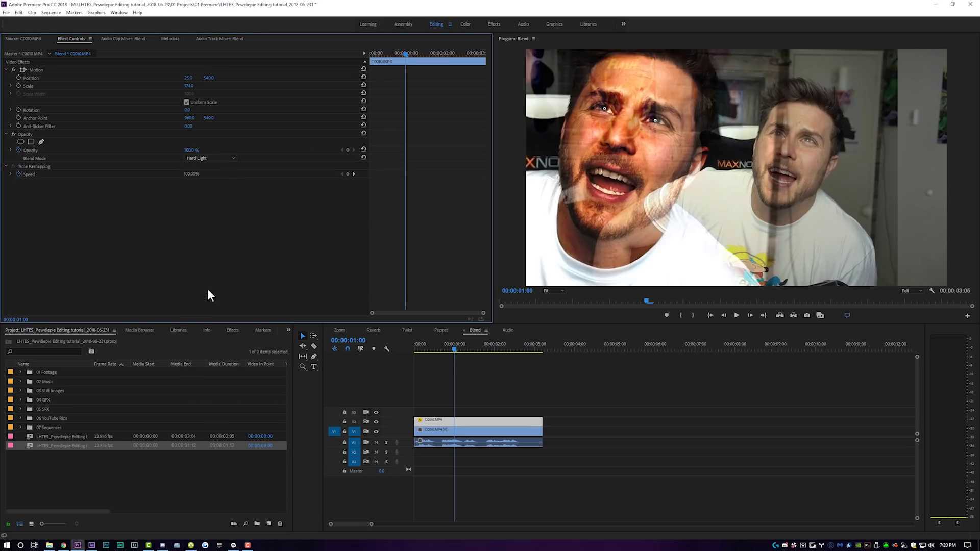
pyautogui.click(210, 158)
pyautogui.click(203, 333)
pyautogui.click(210, 158)
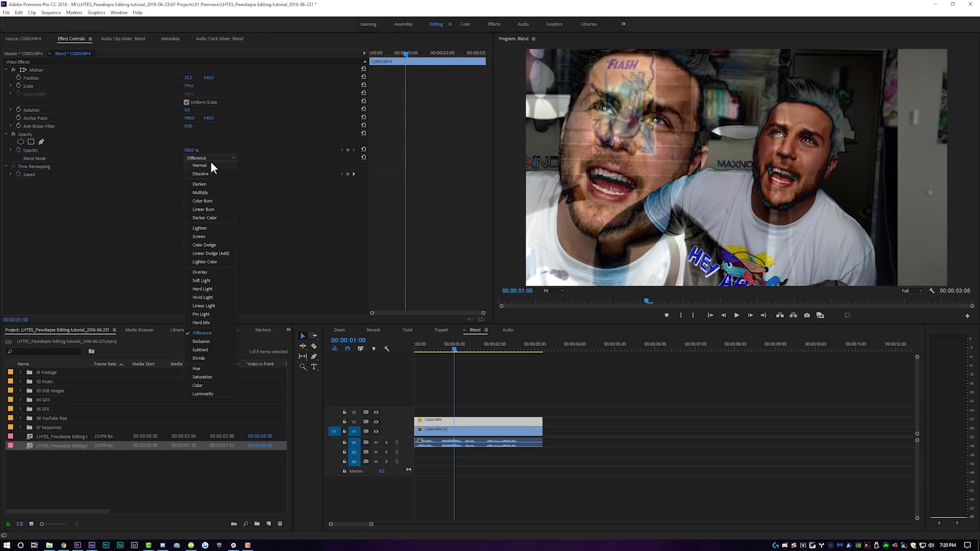
pyautogui.click(201, 341)
pyautogui.click(210, 158)
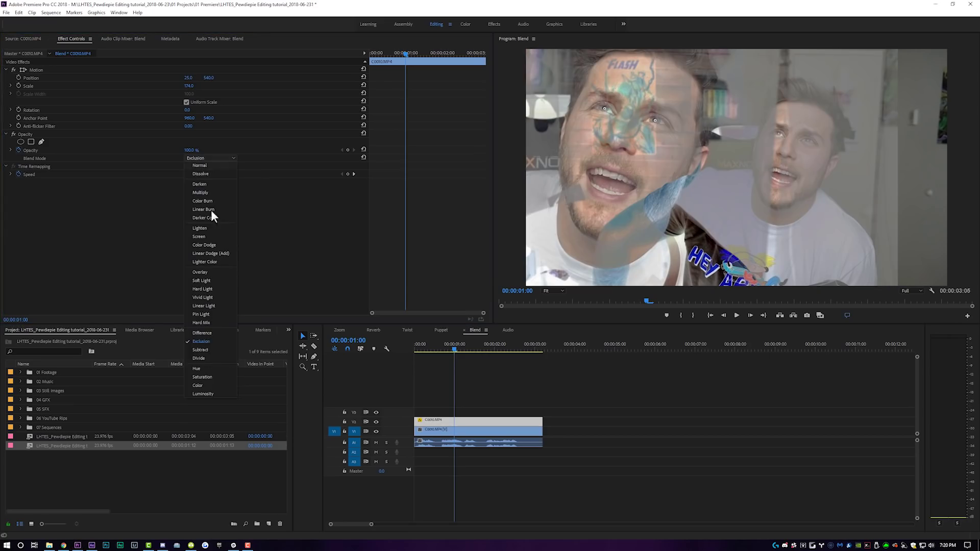
pyautogui.click(197, 369)
pyautogui.click(210, 159)
pyautogui.click(200, 386)
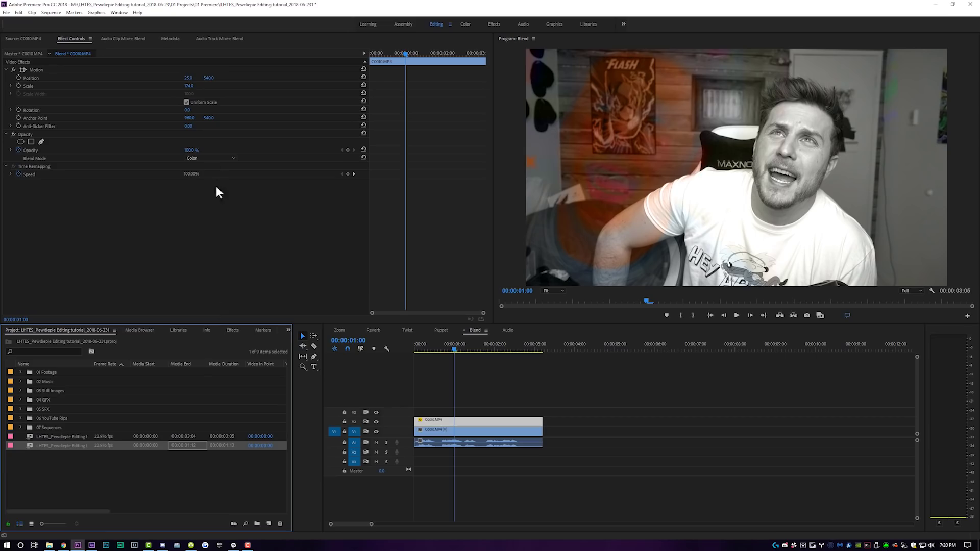
# Set the V2 clip's blend mode to Lighten and apply the default transition, Cross Dissolve, at its start
pyautogui.click(210, 158)
pyautogui.click(209, 228)
pyautogui.click(418, 375)
pyautogui.press('Home')
pyautogui.rightClick(416, 424)
pyautogui.click(455, 471)
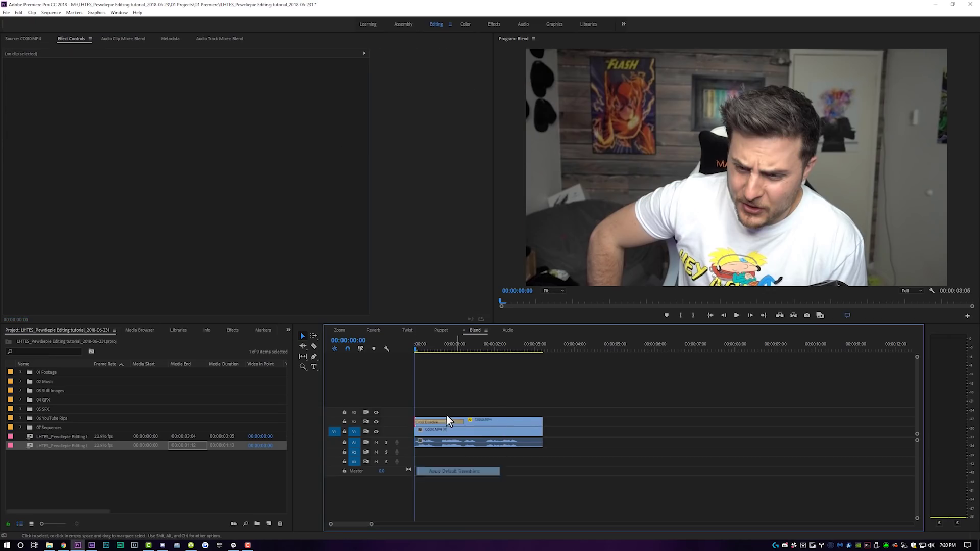
# Extend the Cross Dissolve on the V2 clip to 00:00:01:12 and play back the blend
pyautogui.click(445, 423)
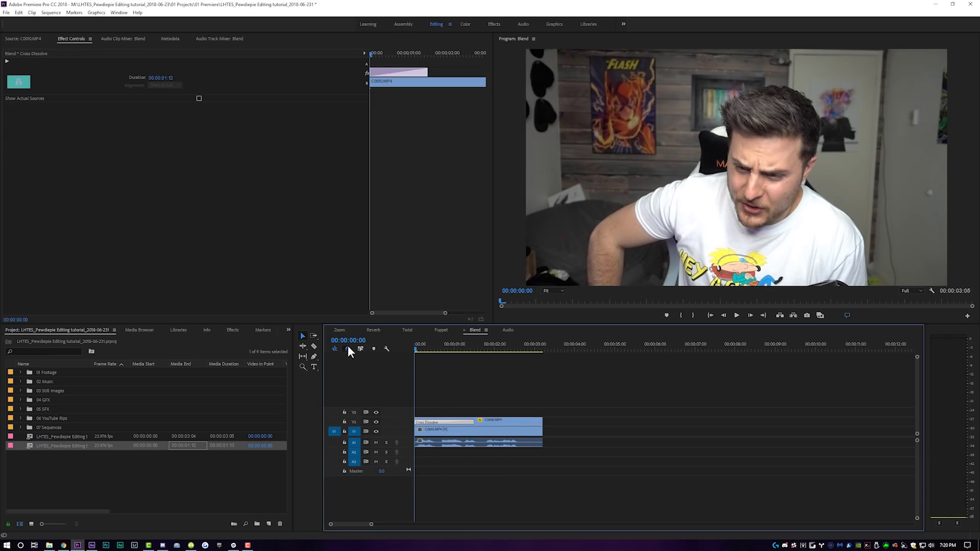
pyautogui.press('space')
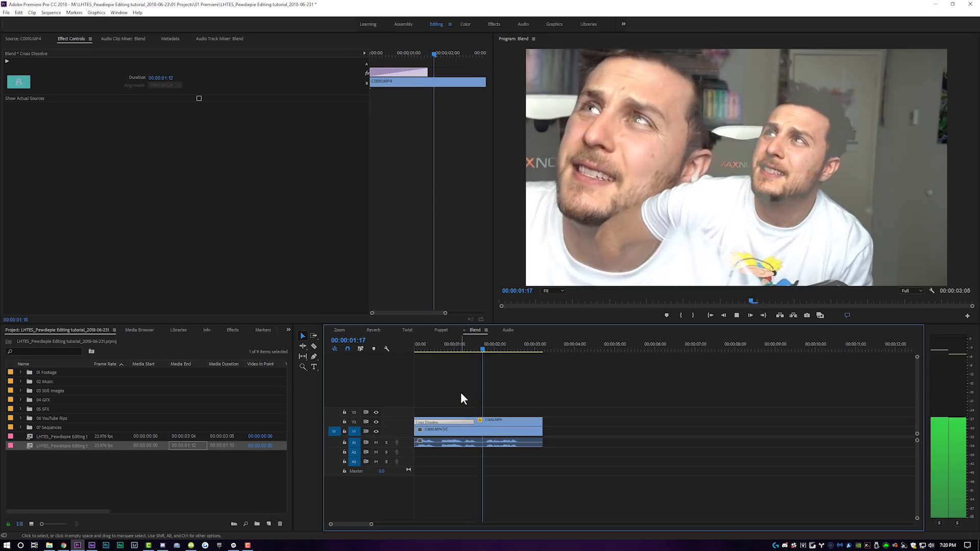
pyautogui.click(448, 349)
# Add starting Position and Scale keyframes to the V1 clip at the beginning of the sequence
pyautogui.moveTo(453, 349); pyautogui.dragTo(418, 354)
pyautogui.click(436, 430)
pyautogui.click(18, 86)
pyautogui.click(19, 78)
# At 00:00:02:20, set the V1 clip's scale to 130 and horizontal position to 1202, and play back the animation
pyautogui.moveTo(517, 346); pyautogui.dragTo(528, 347)
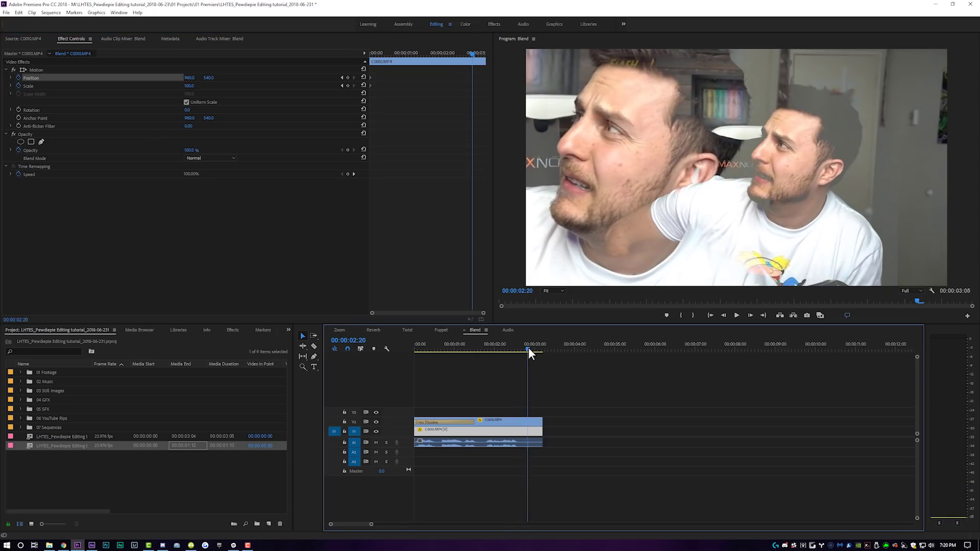
pyautogui.moveTo(189, 85); pyautogui.dragTo(261, 78)
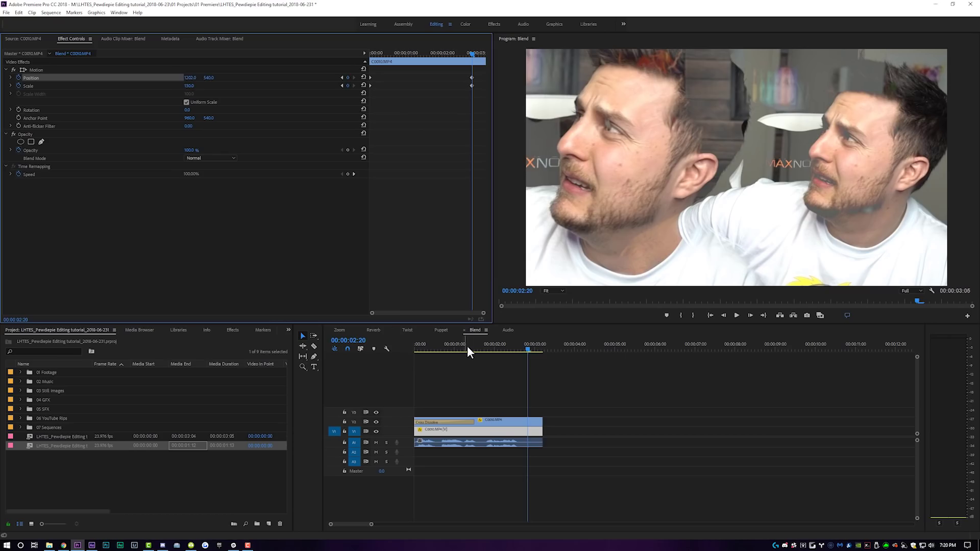
pyautogui.press('Home')
pyautogui.press('space')
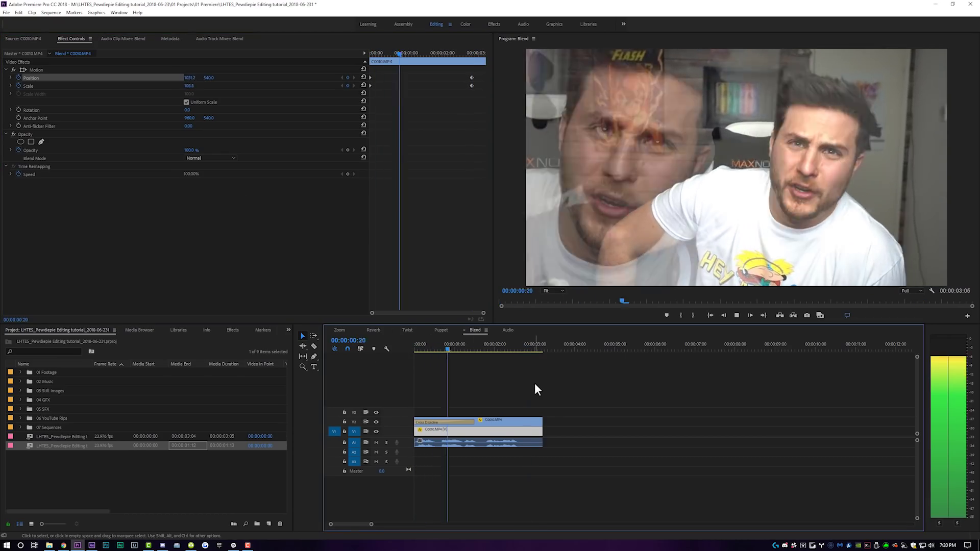
pyautogui.press('space')
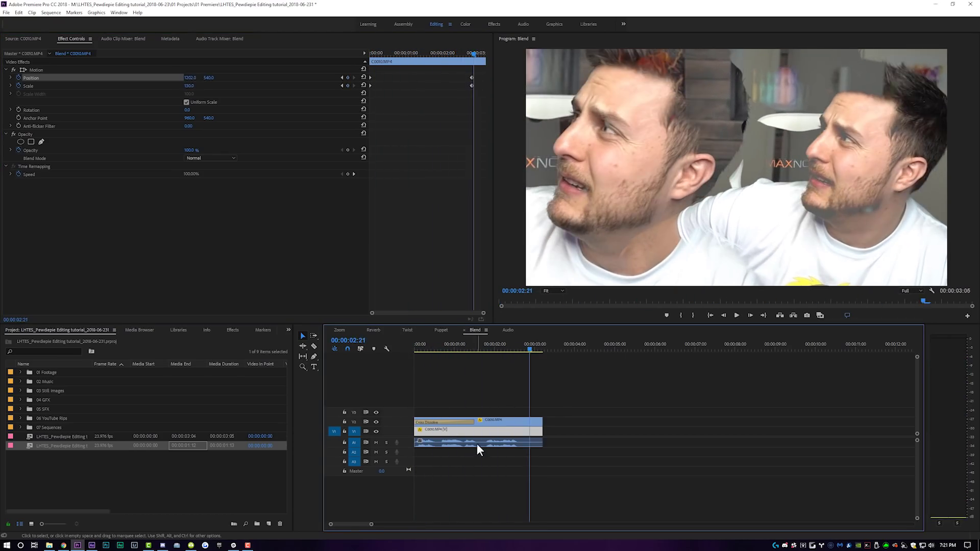
pyautogui.click(477, 443)
pyautogui.moveTo(470, 355)
pyautogui.mouseDown()
pyautogui.moveTo(434, 344)
pyautogui.moveTo(488, 355)
pyautogui.mouseUp()
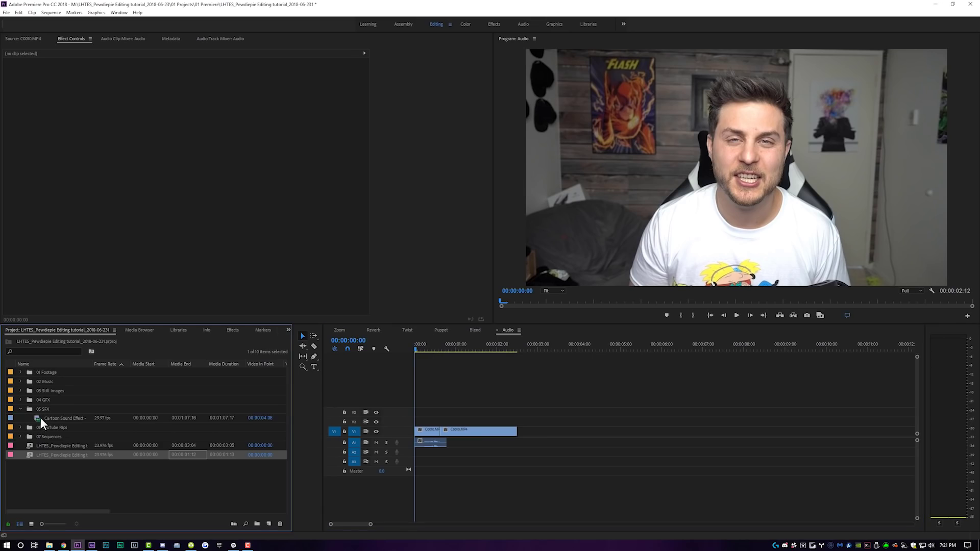
# Preview the Angry Crowd Yelling sound effect and place it on A3 beneath the second clip of the Audio sequence
pyautogui.doubleClick(32, 418)
pyautogui.press('space')
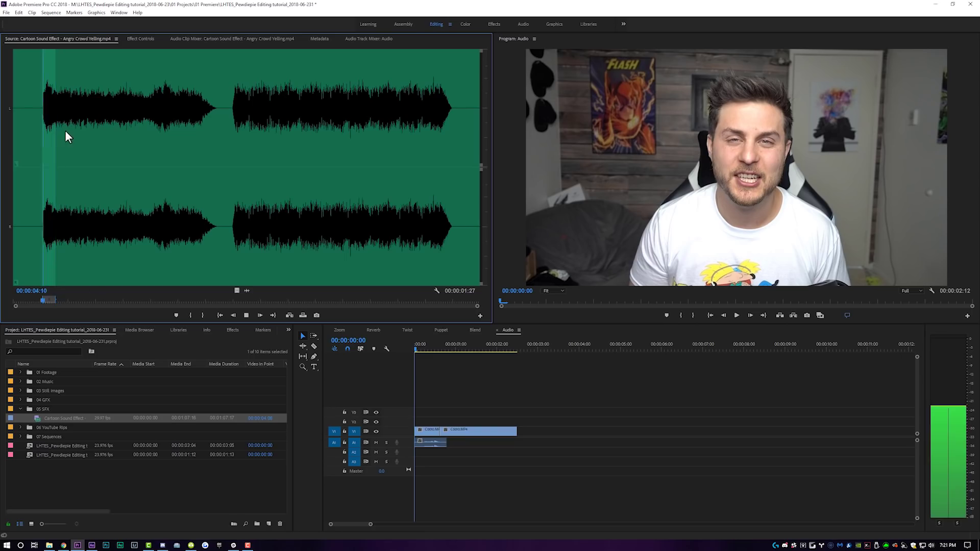
pyautogui.press('space')
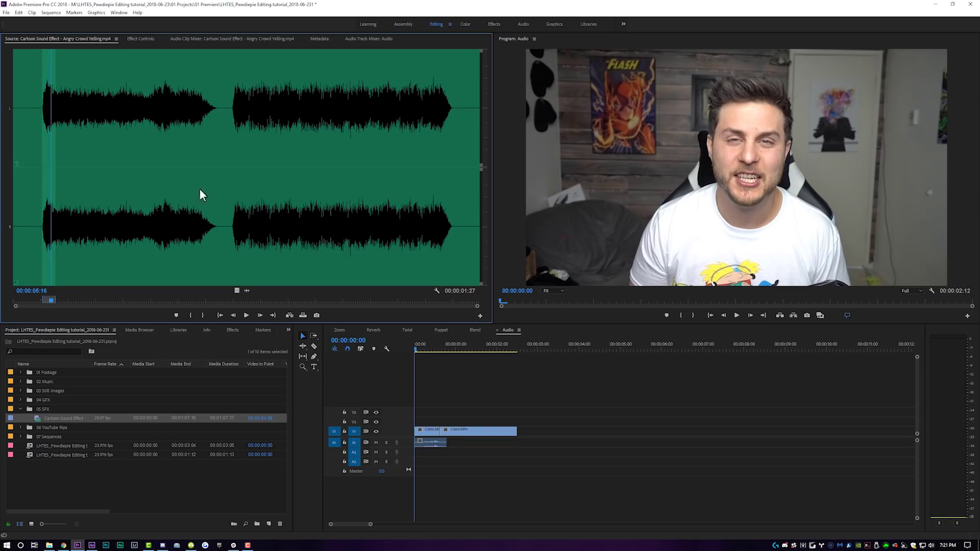
pyautogui.moveTo(436, 437); pyautogui.dragTo(448, 463)
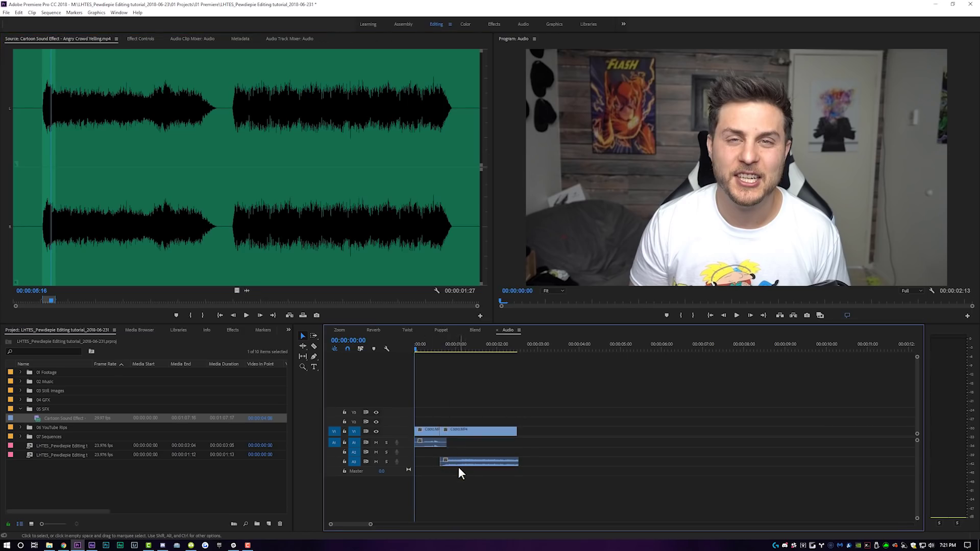
# Adjust the gain of the crowd yelling clip on A3 by 30 dB and save the project
pyautogui.moveTo(409, 475); pyautogui.dragTo(408, 500)
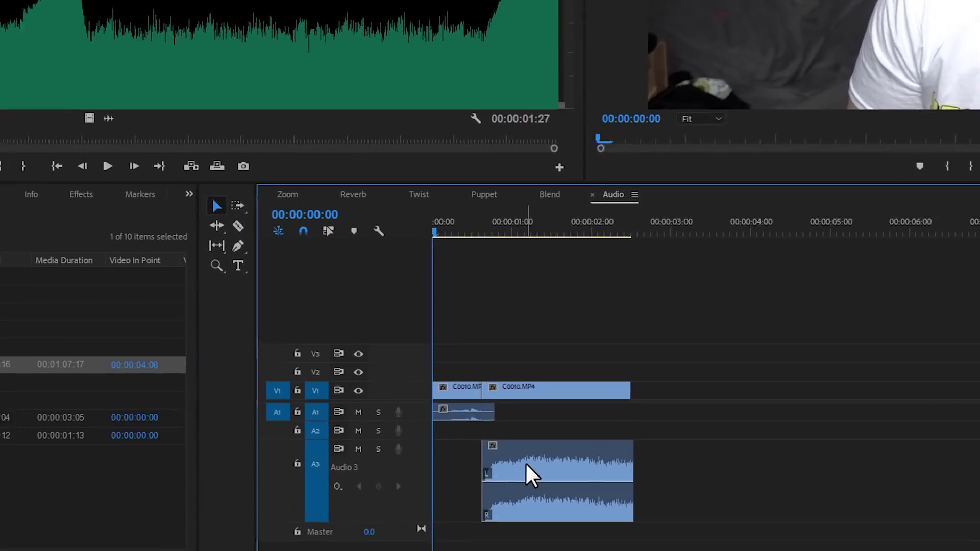
pyautogui.rightClick(527, 467)
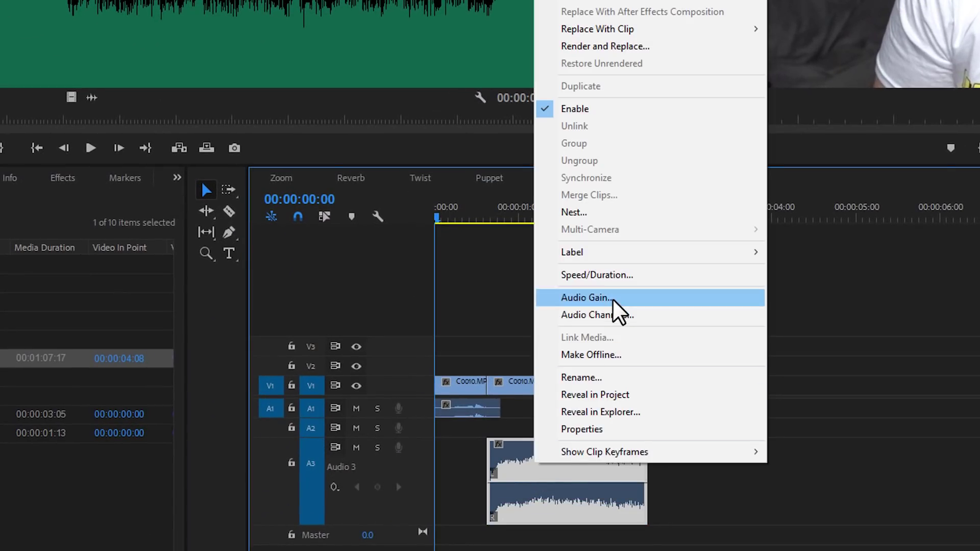
pyautogui.click(612, 299)
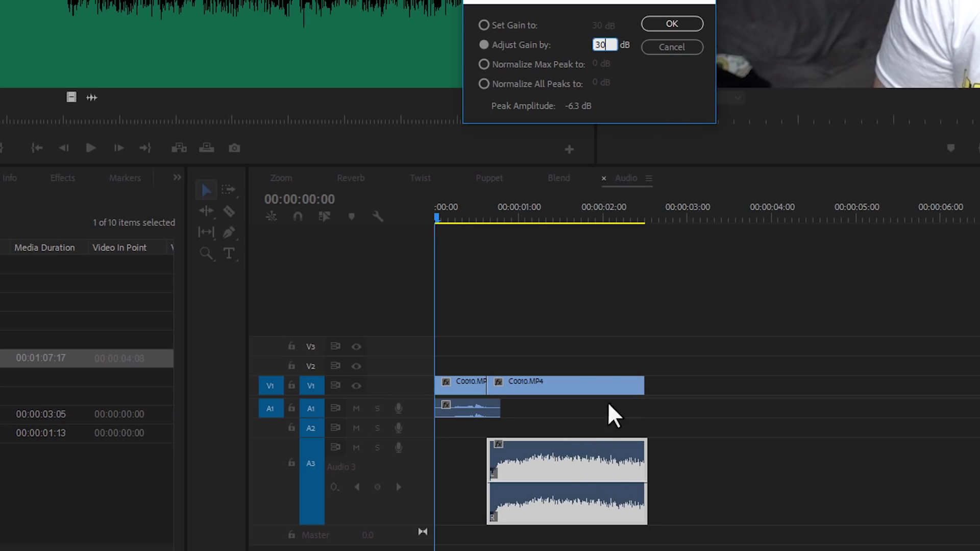
pyautogui.click(673, 25)
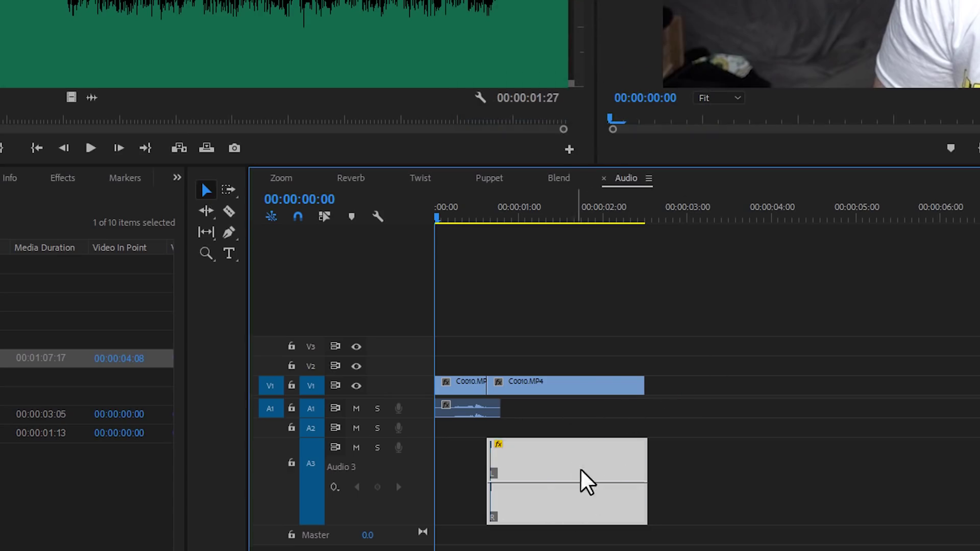
pyautogui.click(463, 218)
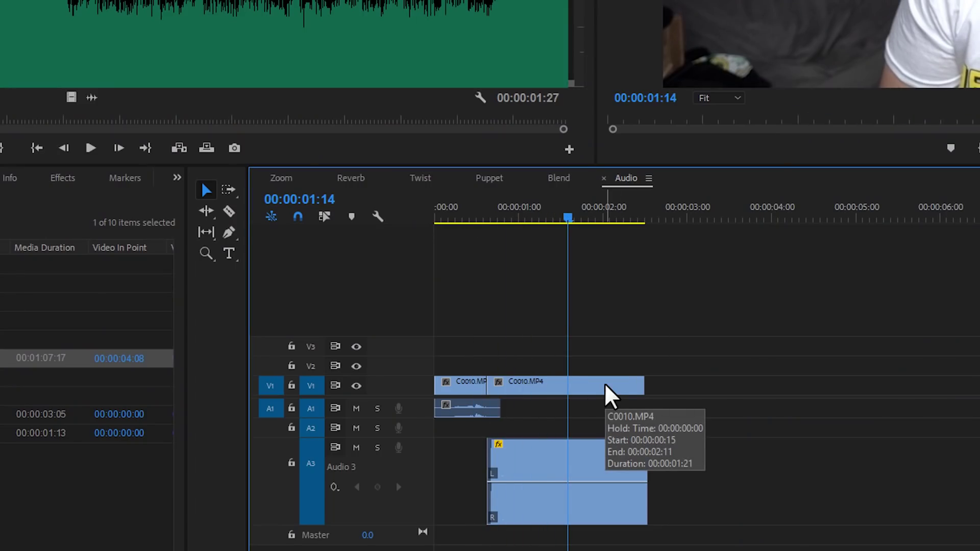
pyautogui.hotkey('ctrl', 's')
# Lower the volume level of the crowd yelling clip on A3 and play back the sequence from about 00:00:00:11
pyautogui.click(554, 456)
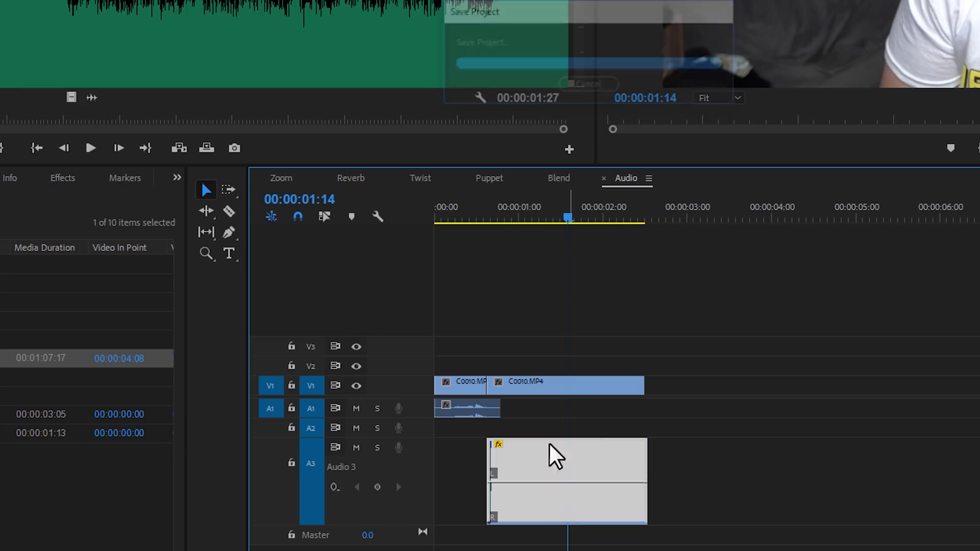
pyautogui.moveTo(544, 487); pyautogui.dragTo(544, 503)
pyautogui.click(476, 217)
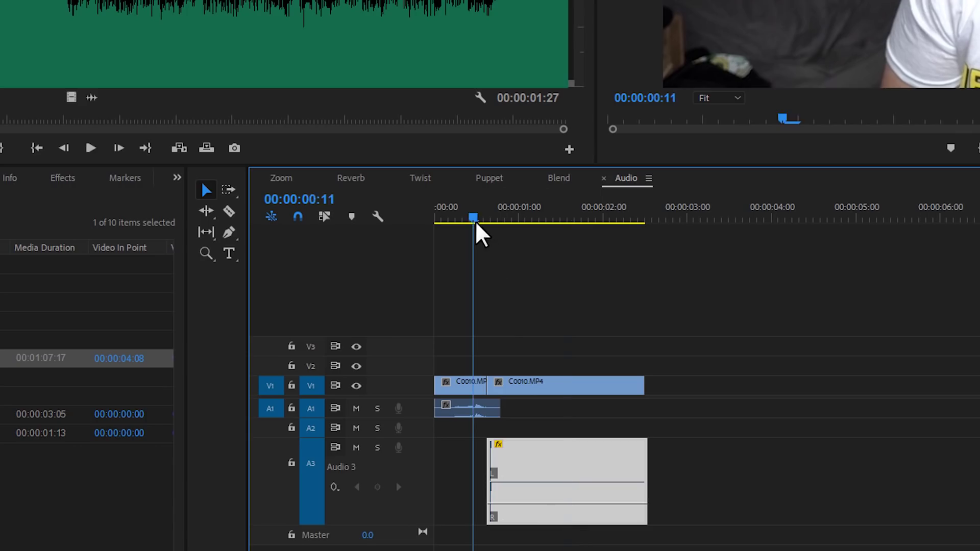
pyautogui.press('space')
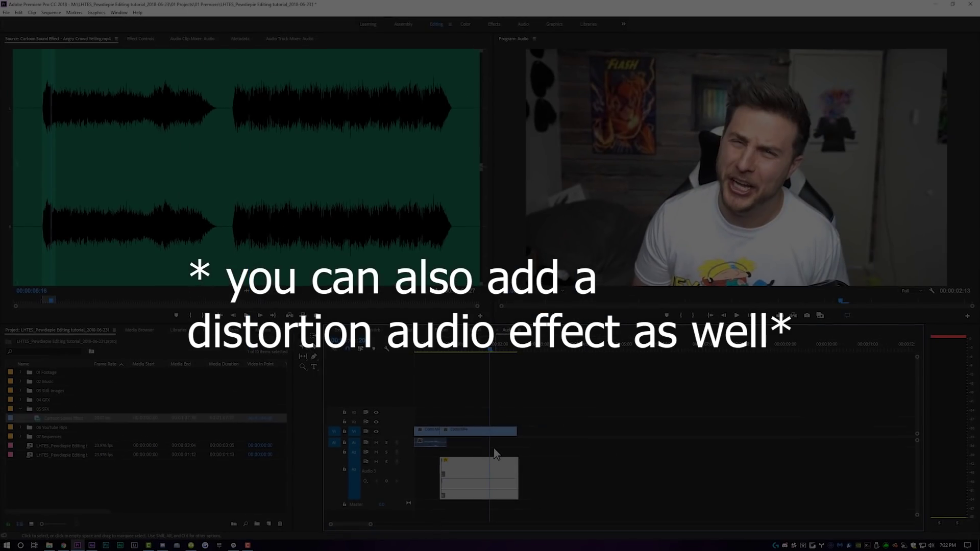